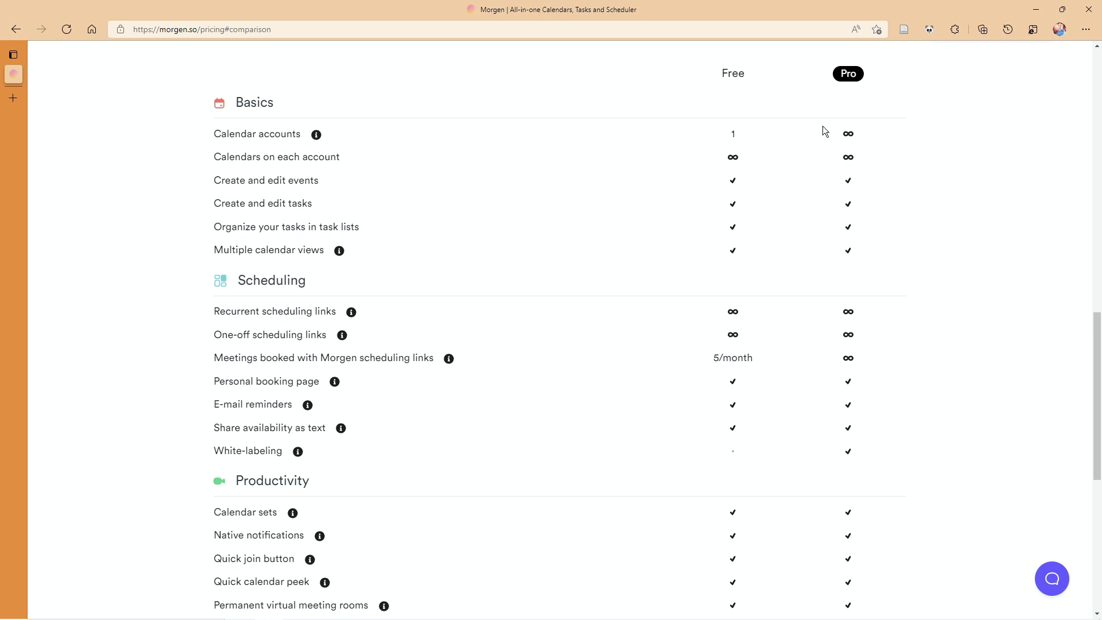
# Scroll through Morgen's Free vs Pro comparison table in Edge.
pyautogui.scroll(-3, 769, 201)
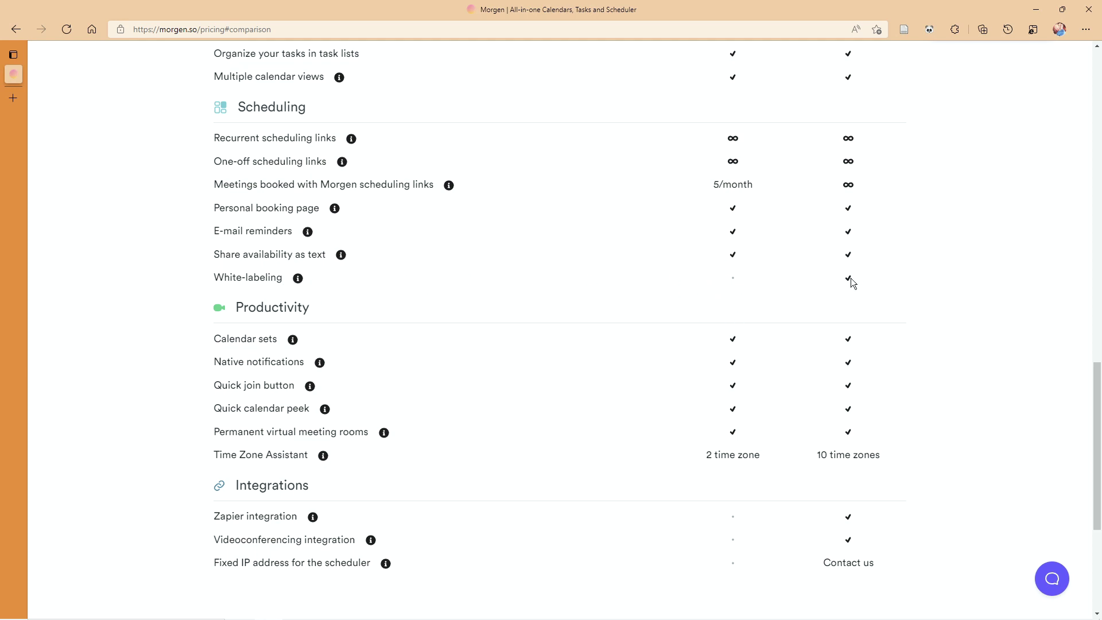
pyautogui.scroll(-3, 850, 277)
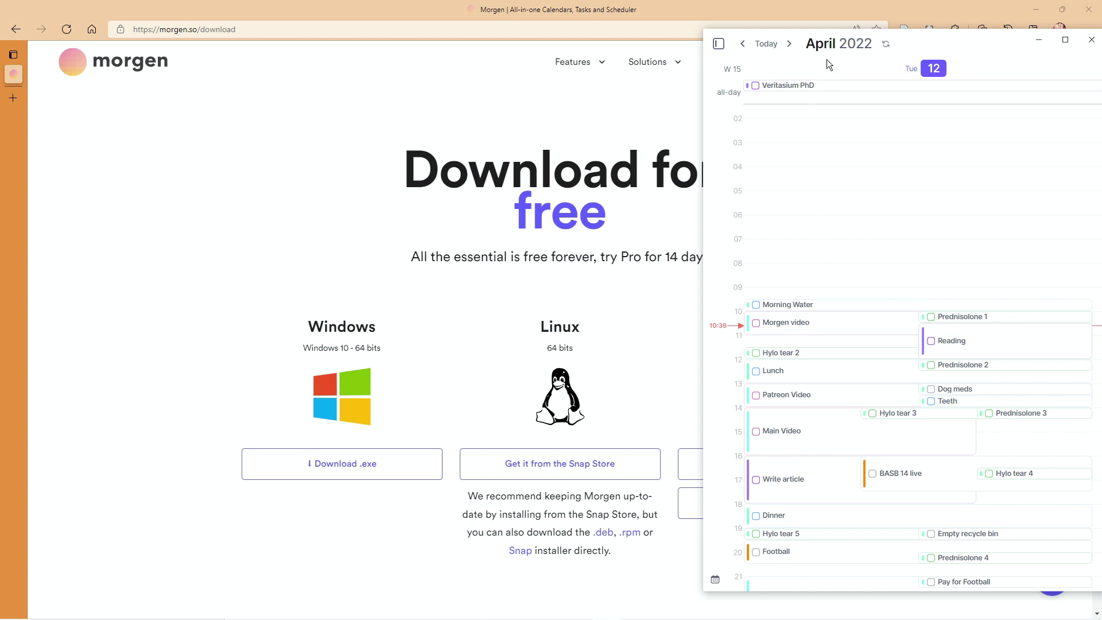
# Maximize the Morgen window to full screen and bring up Settings from the account menu.
pyautogui.moveTo(831, 46); pyautogui.dragTo(553, 1)
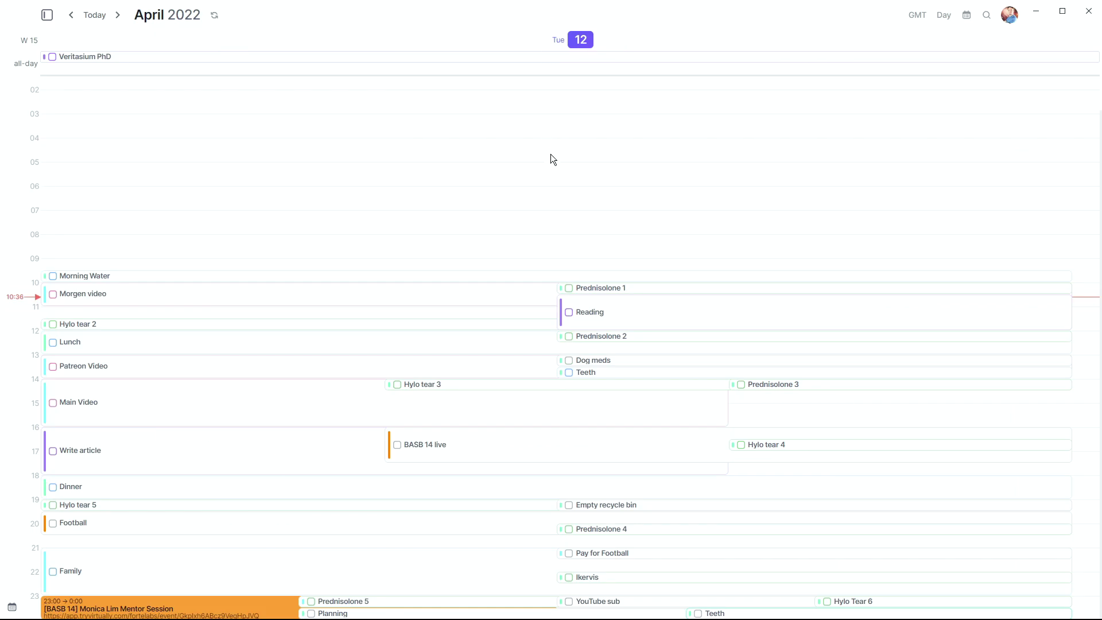
pyautogui.click(1009, 15)
pyautogui.click(994, 56)
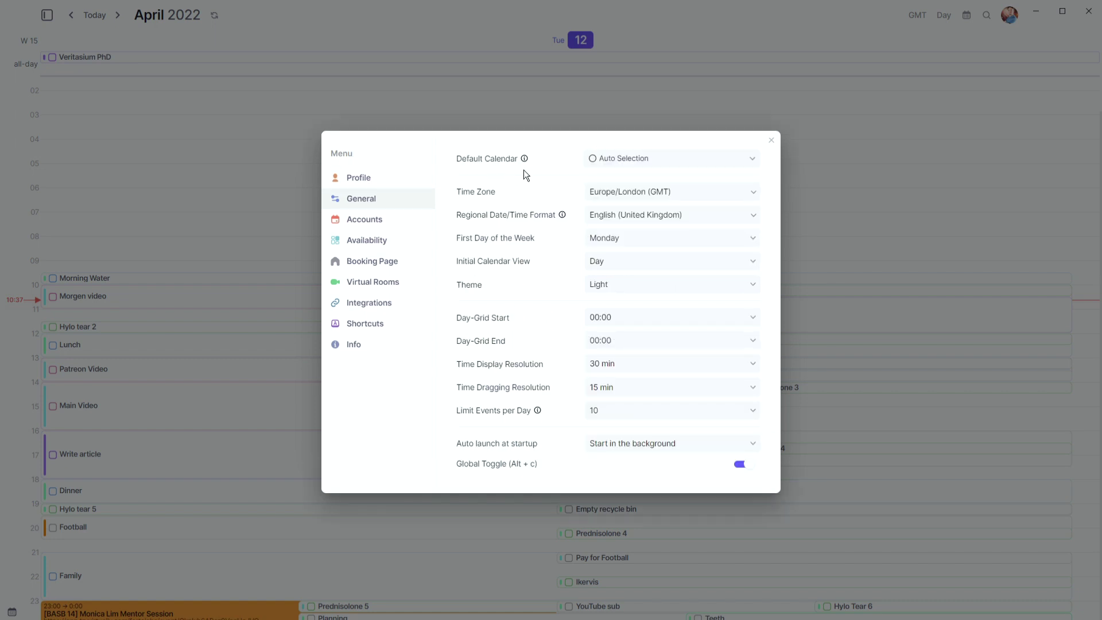
pyautogui.click(617, 166)
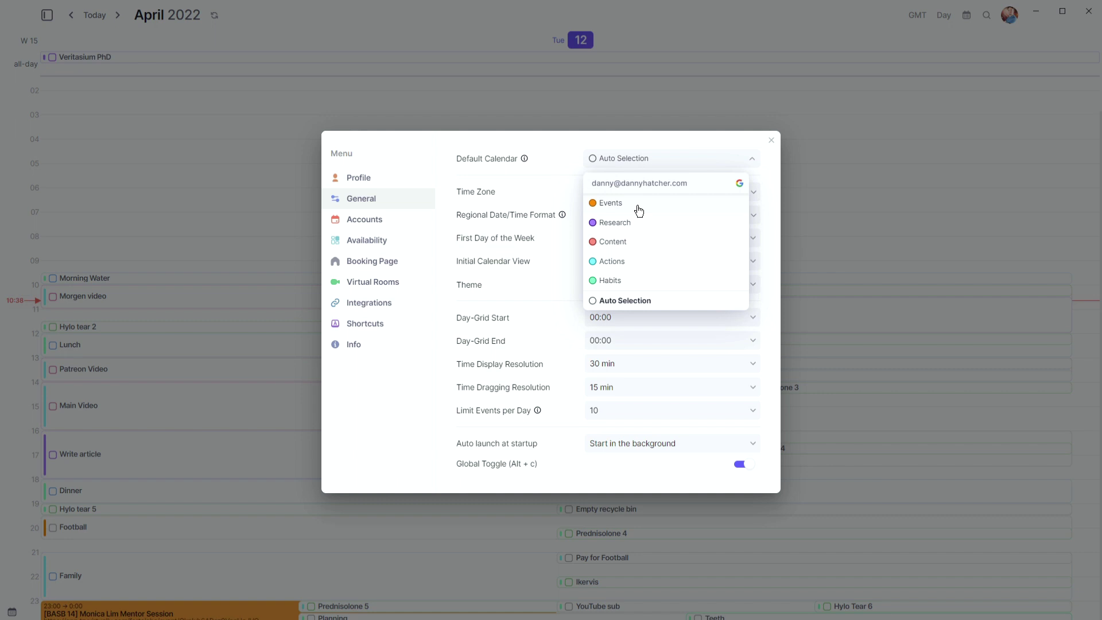
pyautogui.click(451, 215)
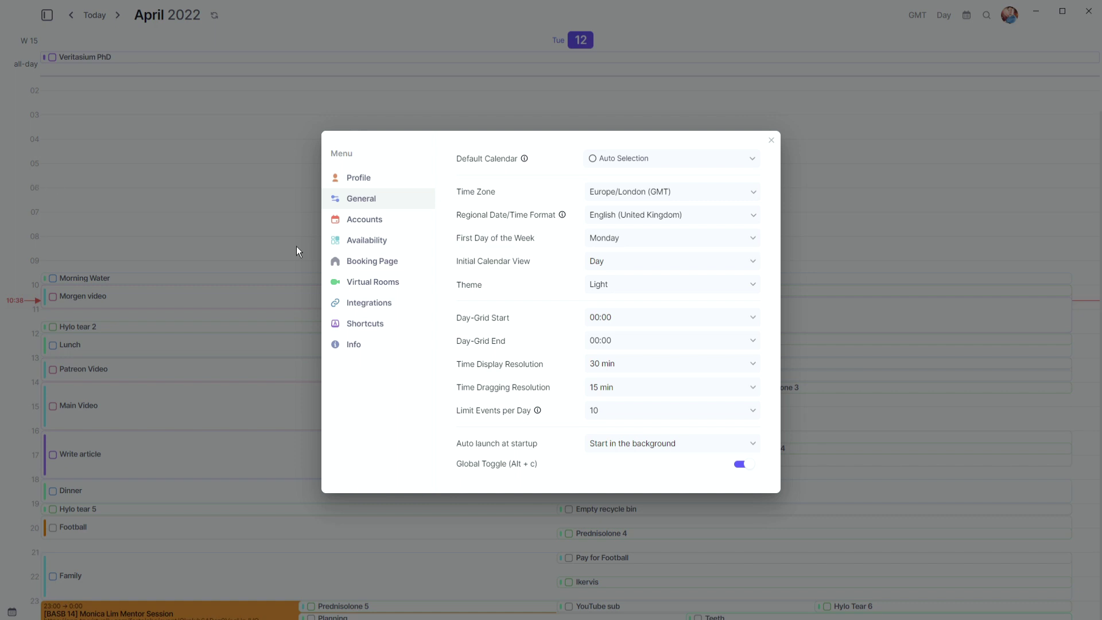
pyautogui.click(656, 217)
pyautogui.write('un')
pyautogui.click(657, 243)
pyautogui.click(647, 237)
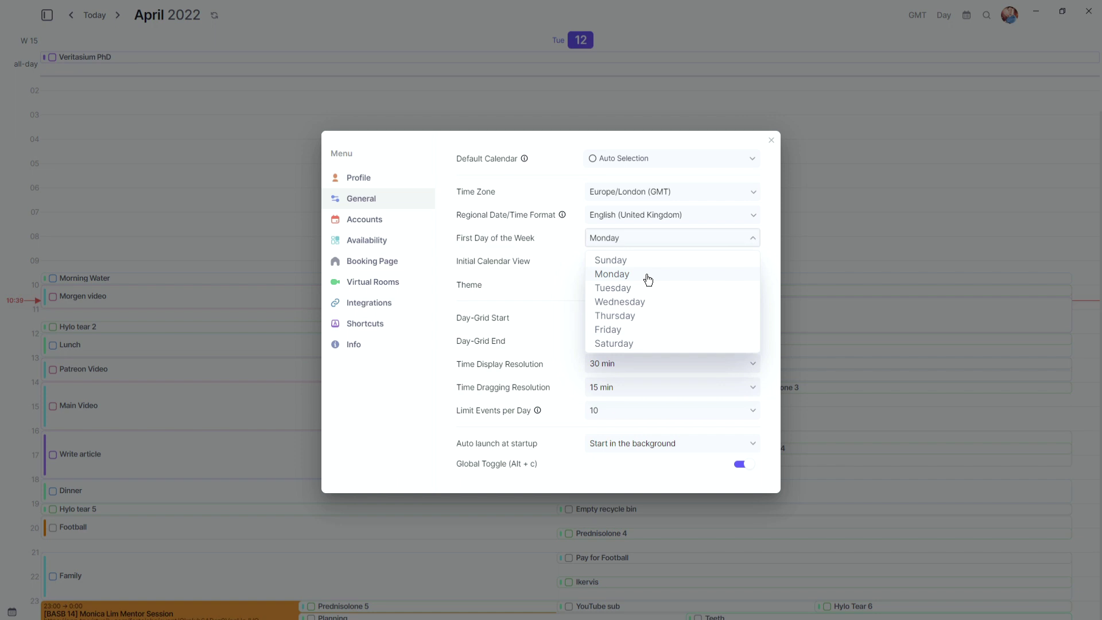
pyautogui.click(647, 277)
pyautogui.click(602, 261)
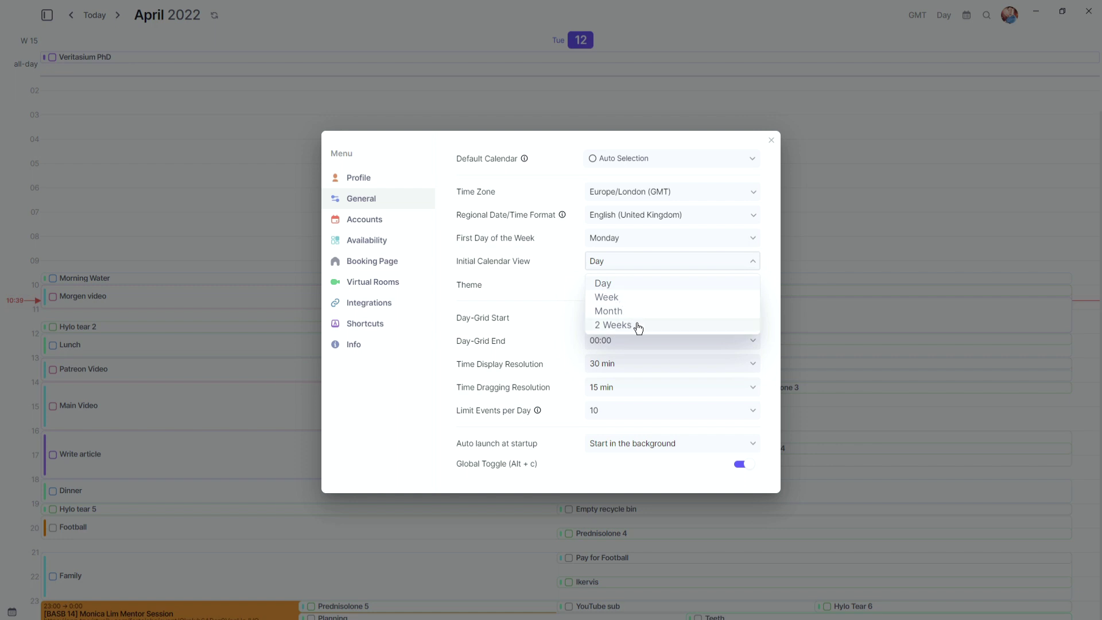
pyautogui.click(602, 283)
pyautogui.click(631, 284)
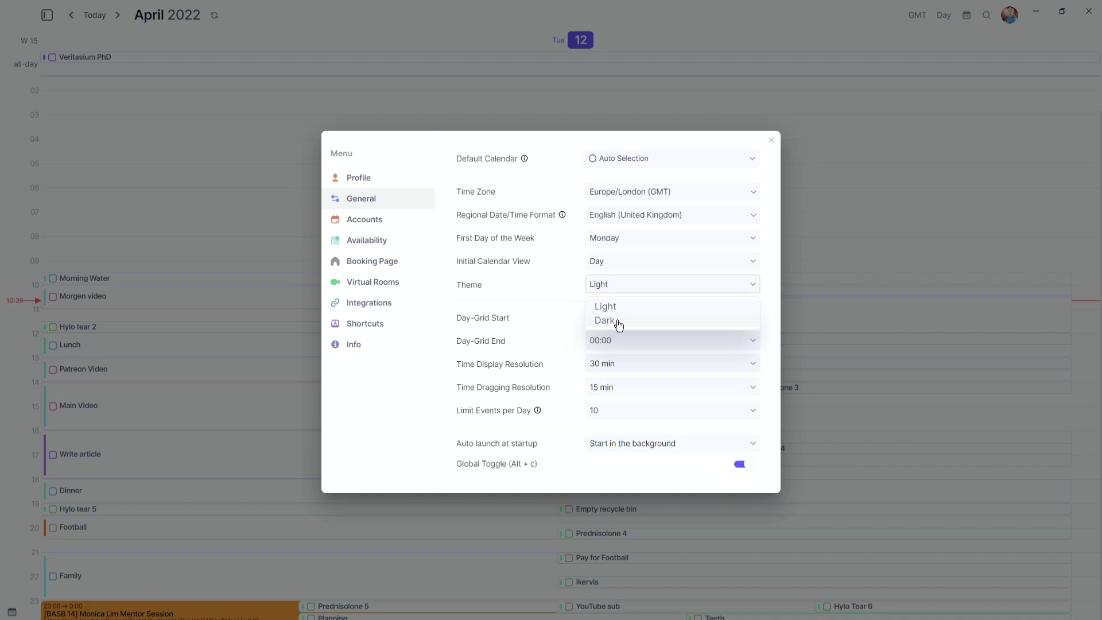
pyautogui.click(615, 322)
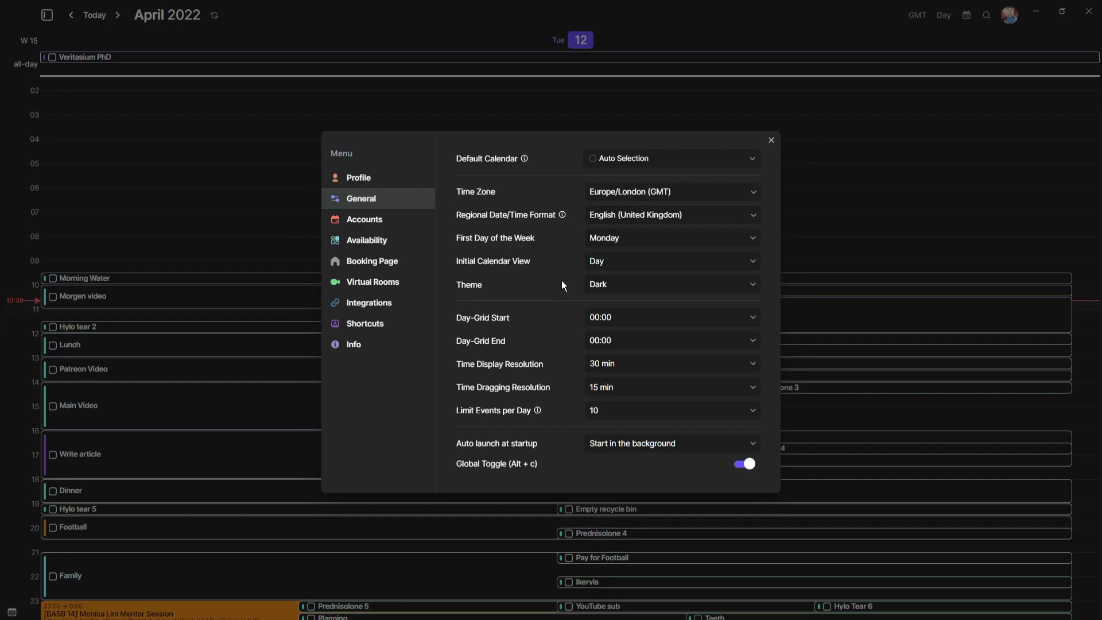
pyautogui.click(624, 289)
pyautogui.click(620, 324)
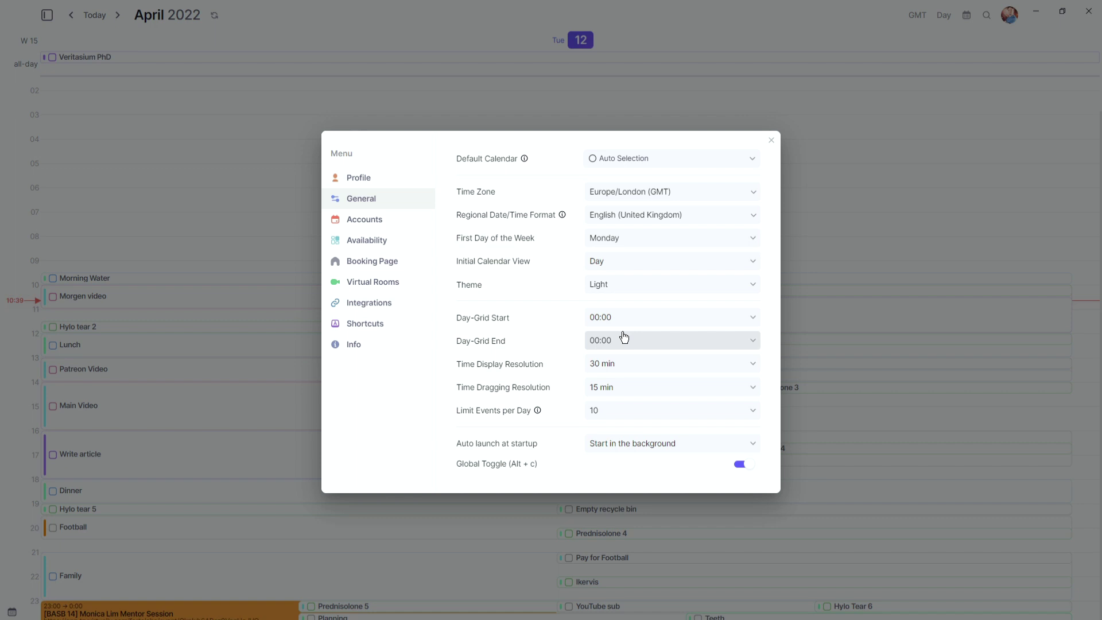
# Try a 07:00 Day-Grid Start, restore it to 00:00, and show the Time Display Resolution options.
pyautogui.click(630, 321)
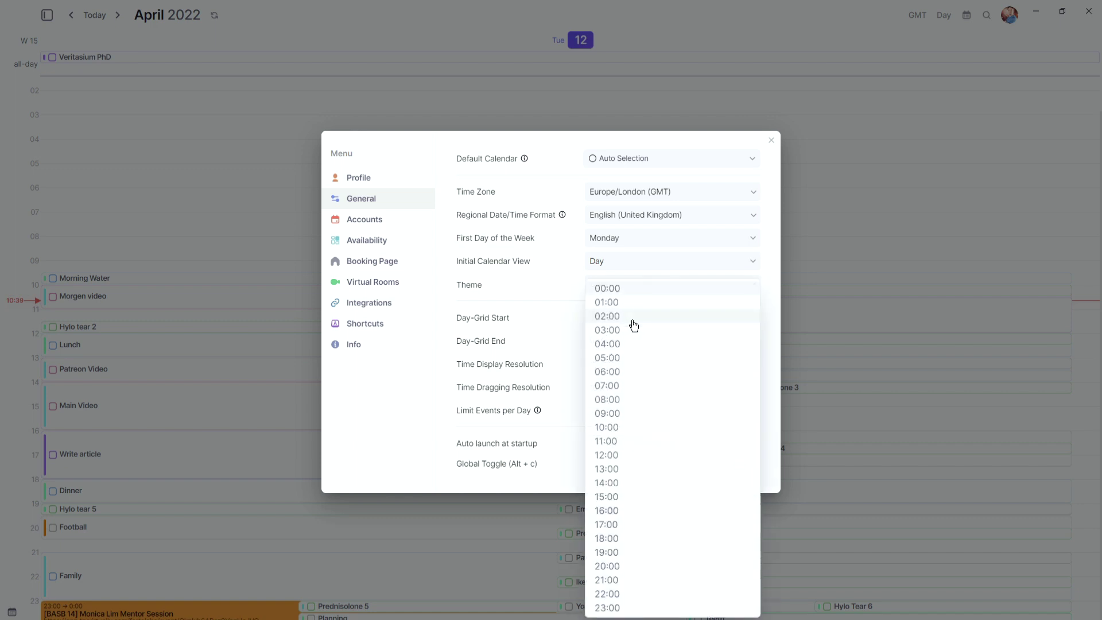
pyautogui.click(624, 388)
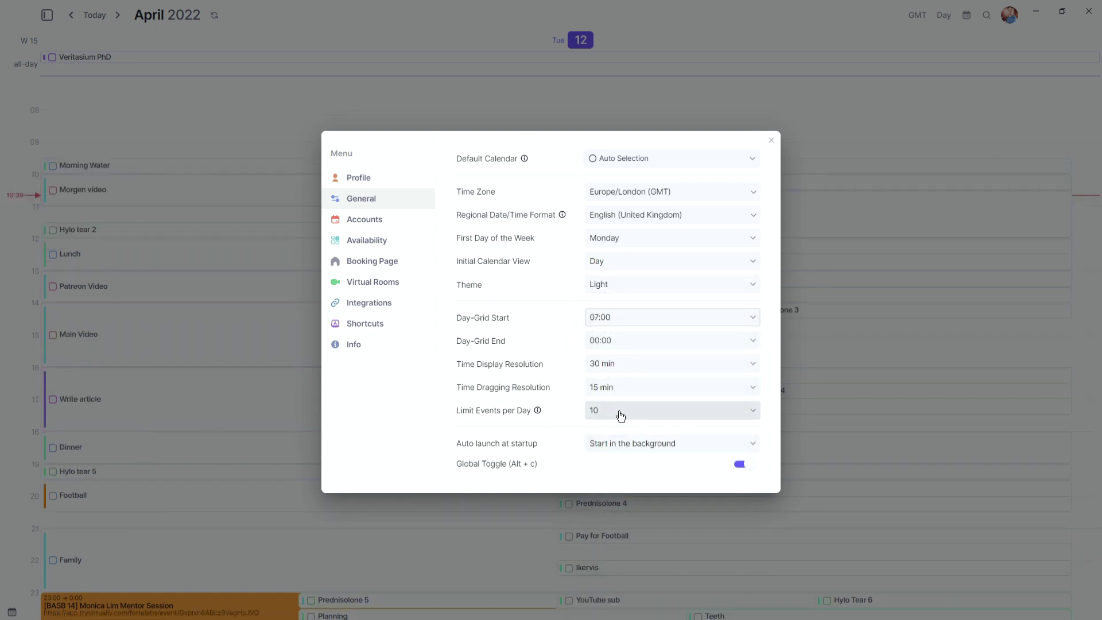
pyautogui.click(617, 317)
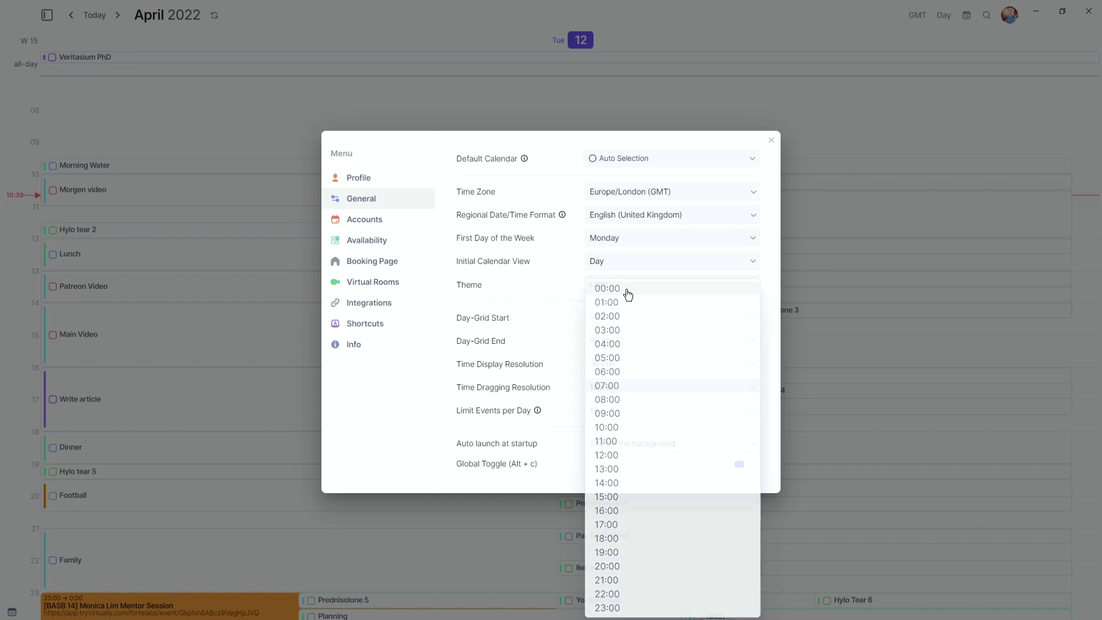
pyautogui.click(627, 294)
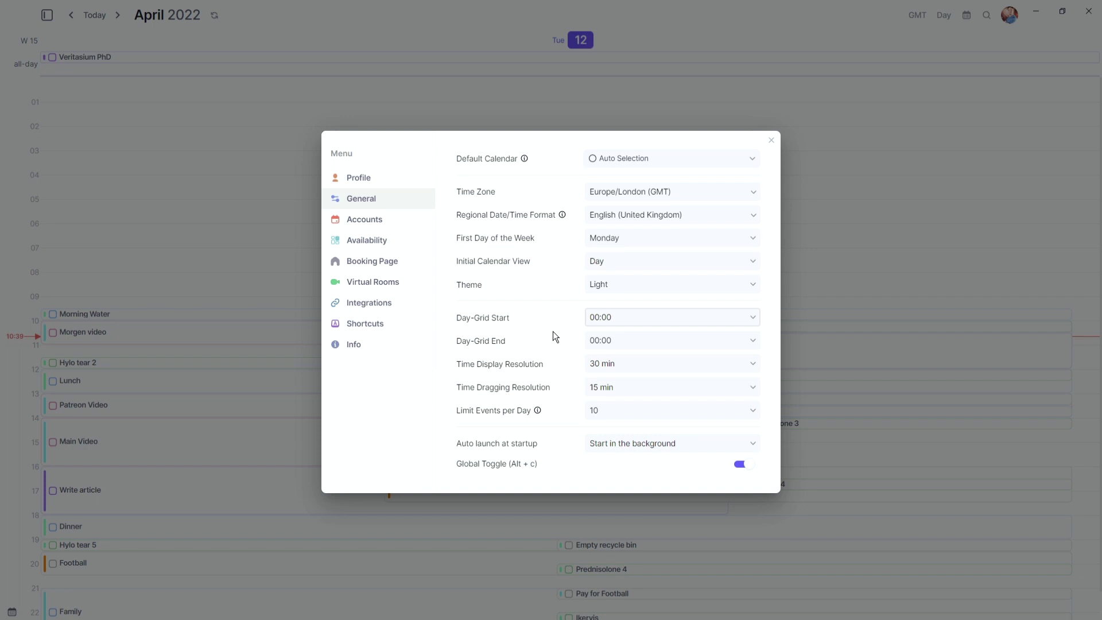
pyautogui.click(607, 370)
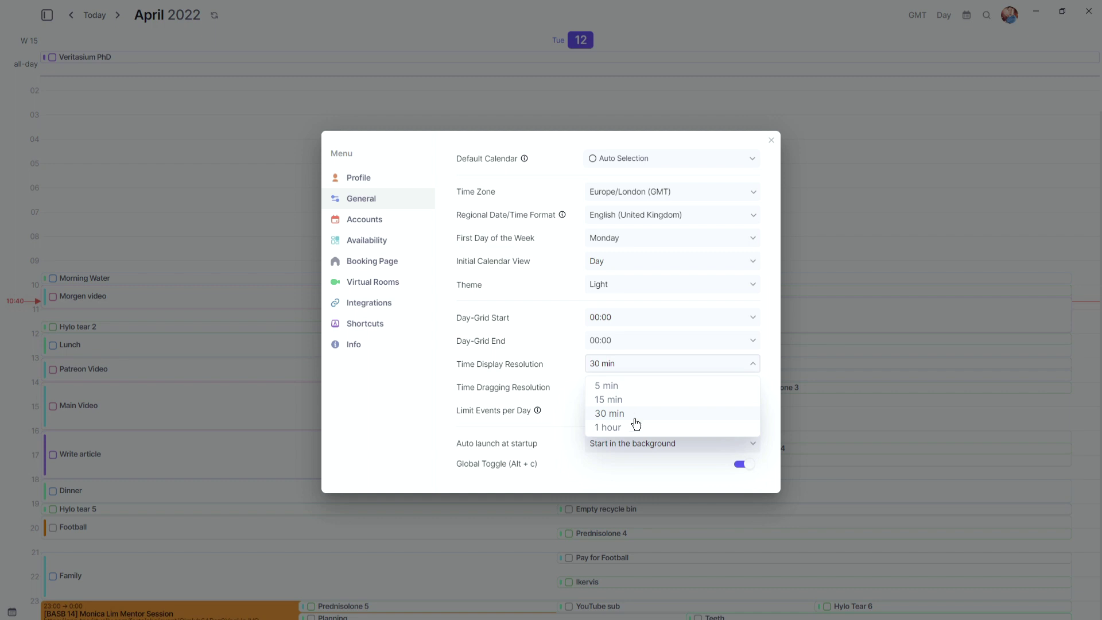
# Set Time Display Resolution to 5 min and preview the finer time slots in the calendar.
pyautogui.click(629, 391)
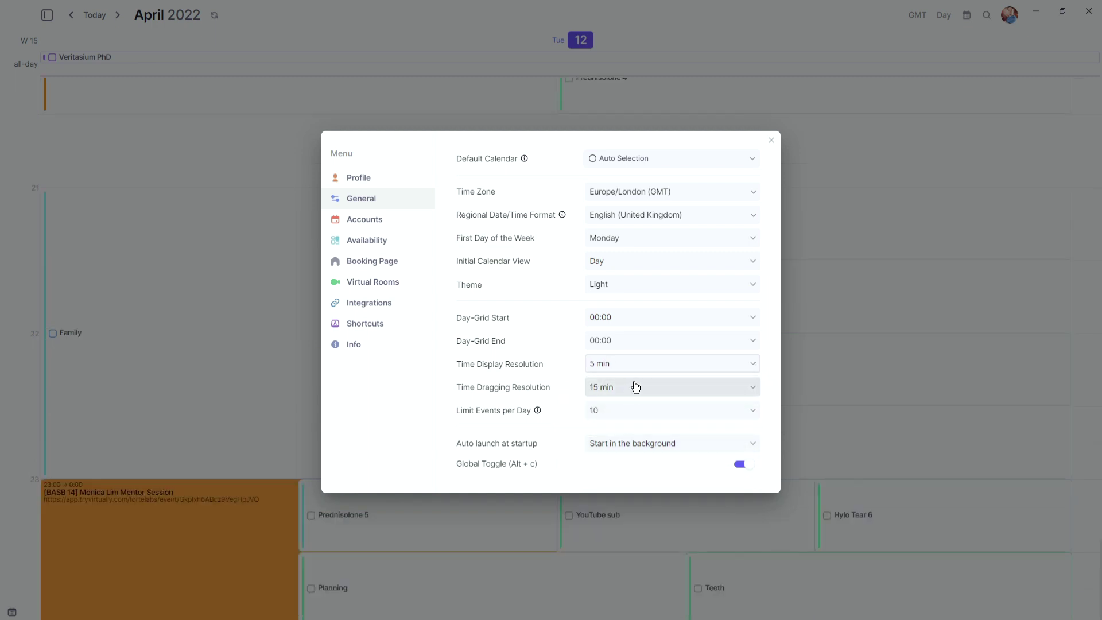
pyautogui.click(823, 269)
pyautogui.scroll(8, 499, 278)
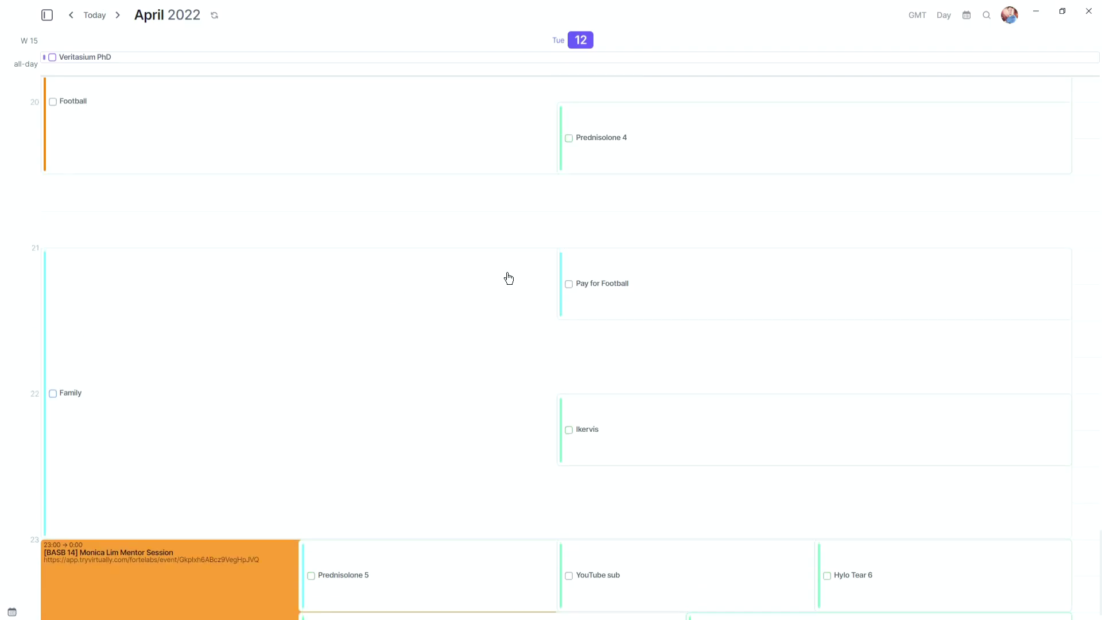
pyautogui.scroll(-5, 504, 274)
pyautogui.scroll(2, 504, 271)
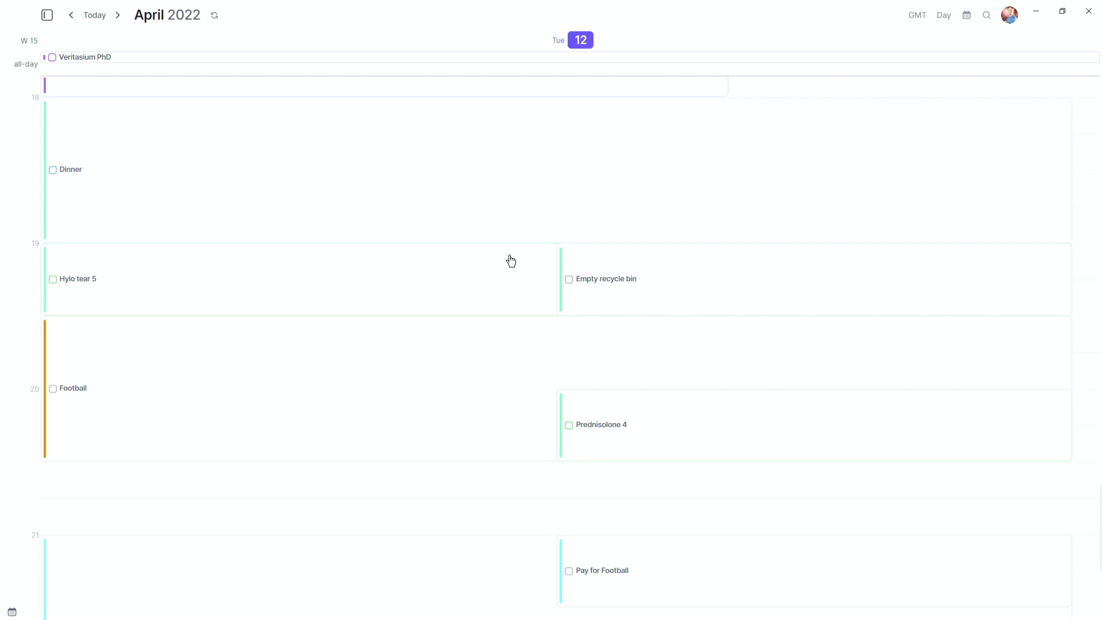
pyautogui.scroll(-6, 507, 263)
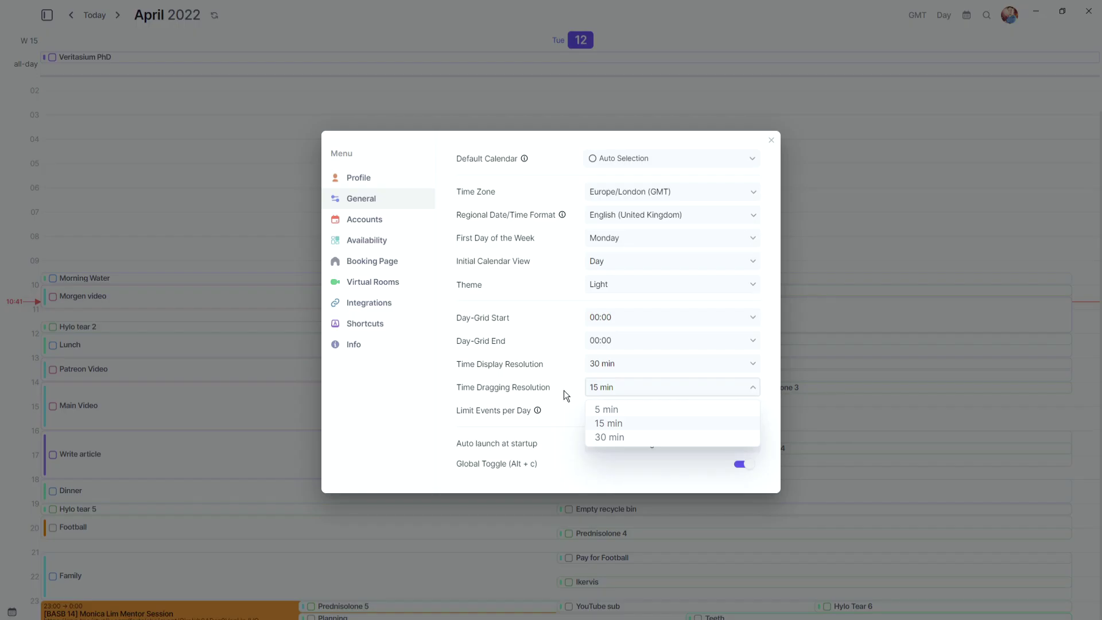
# Keep Time Dragging at 15 min, check the per-day event limit, close settings, and switch to Month view.
pyautogui.click(612, 424)
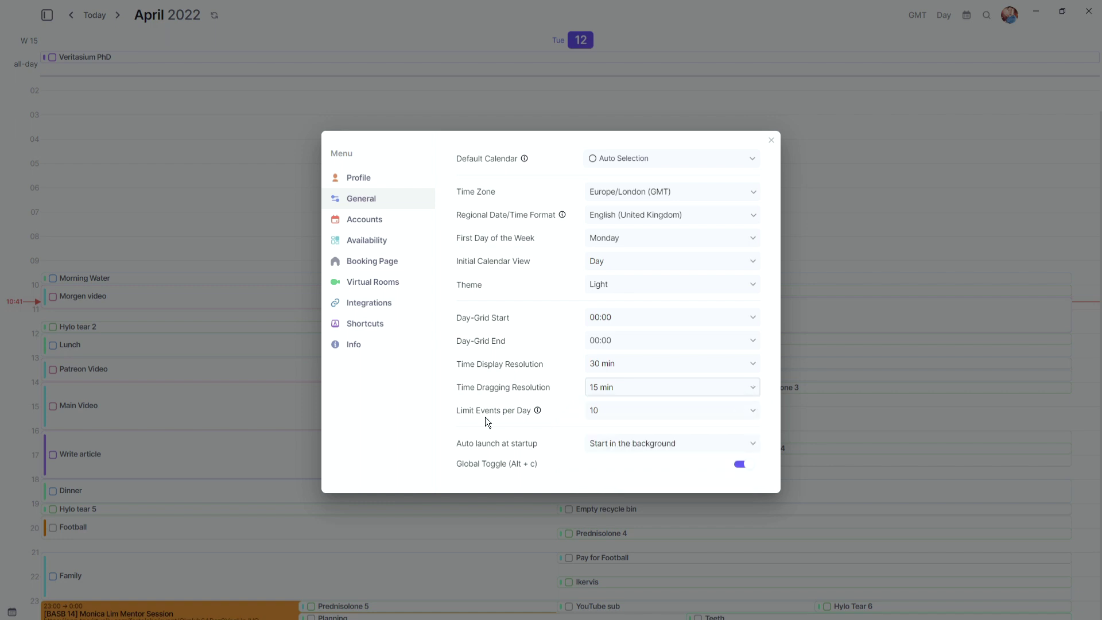
pyautogui.click(610, 417)
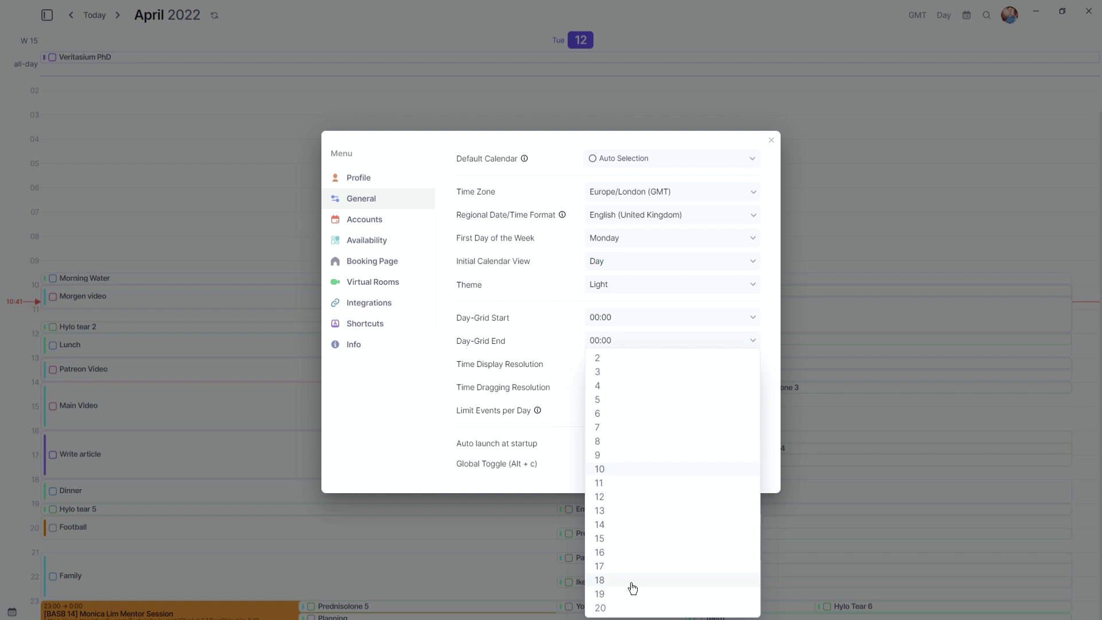
pyautogui.press('Escape')
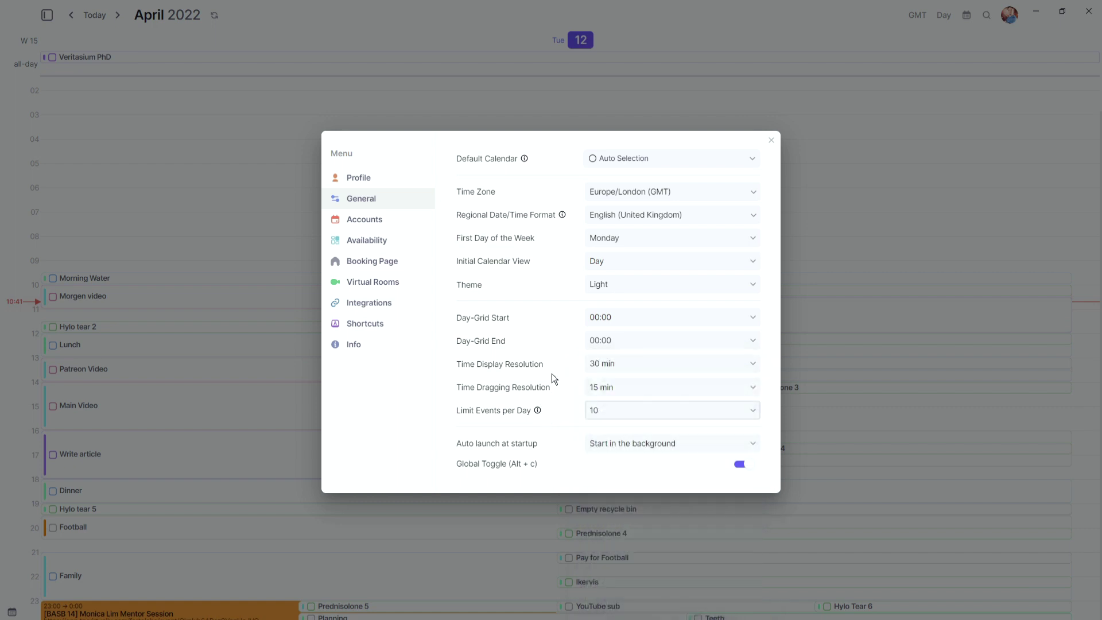
pyautogui.press('Escape')
pyautogui.press('m')
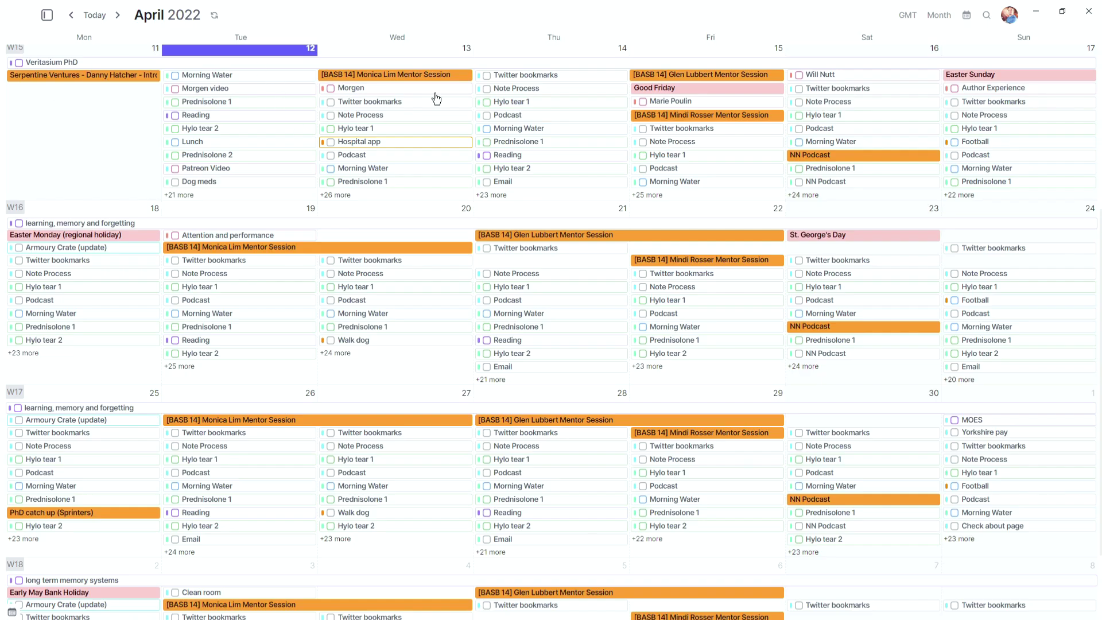
# View every item scheduled on 13 April, then return to Day view and reopen Settings.
pyautogui.click(338, 195)
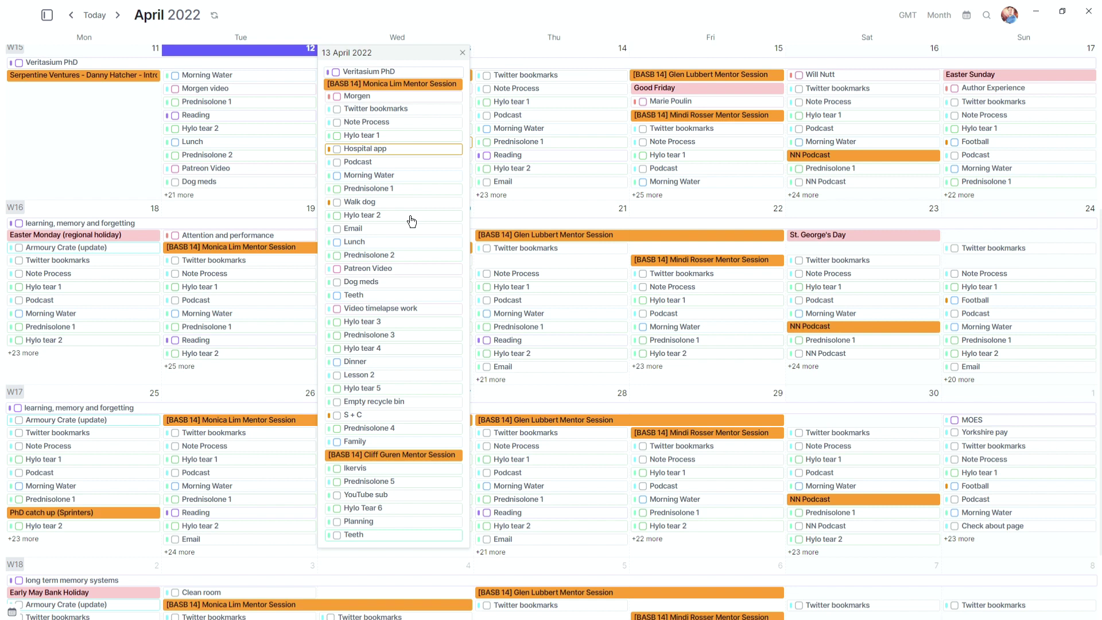
pyautogui.press('d')
pyautogui.press('ctrl+')
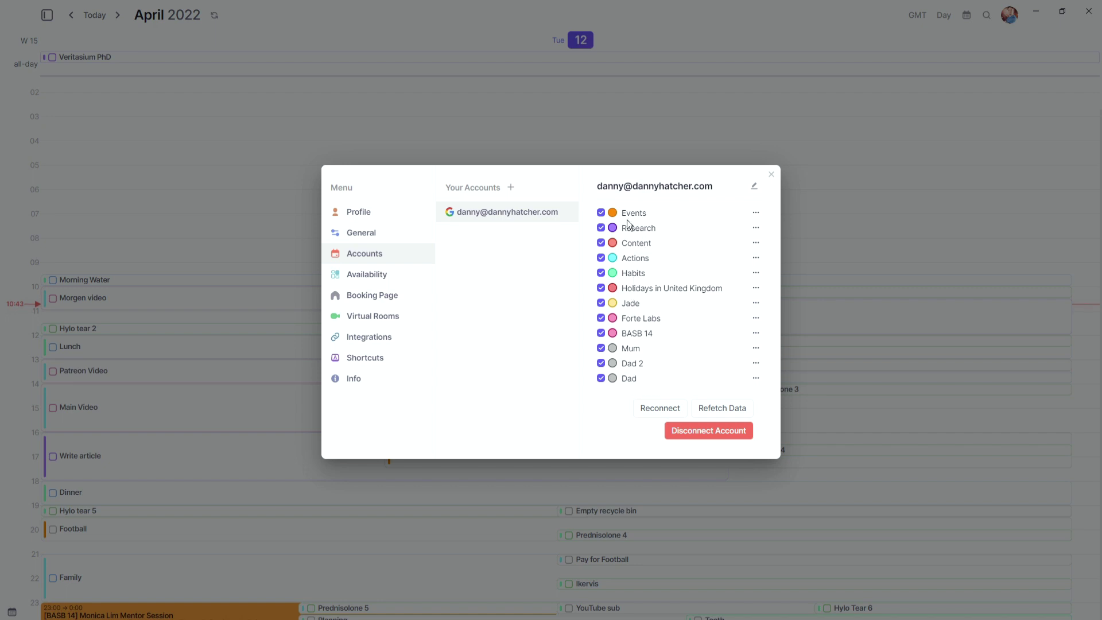
# Review the Events calendar's colour and 10-minute reminder, then switch to the Availability settings.
pyautogui.click(755, 212)
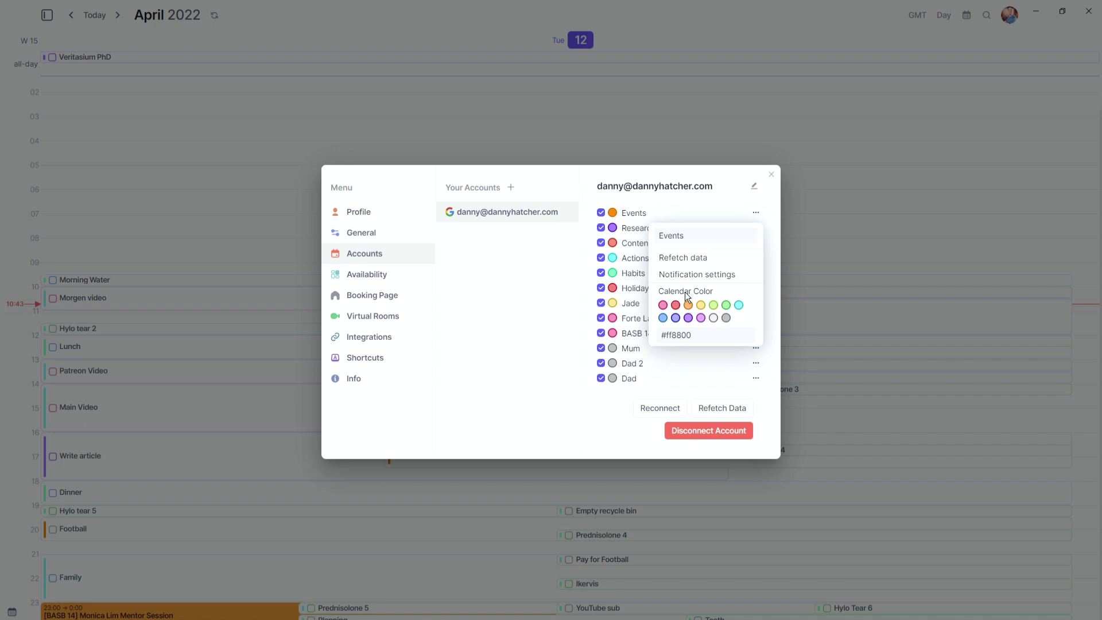
pyautogui.click(696, 335)
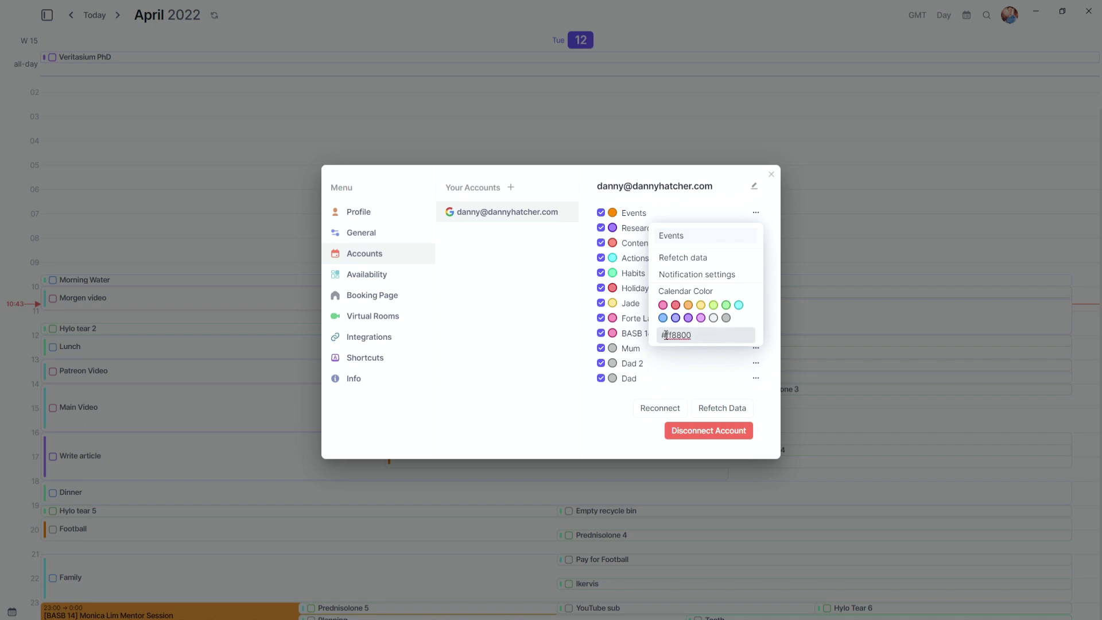
pyautogui.press('Return')
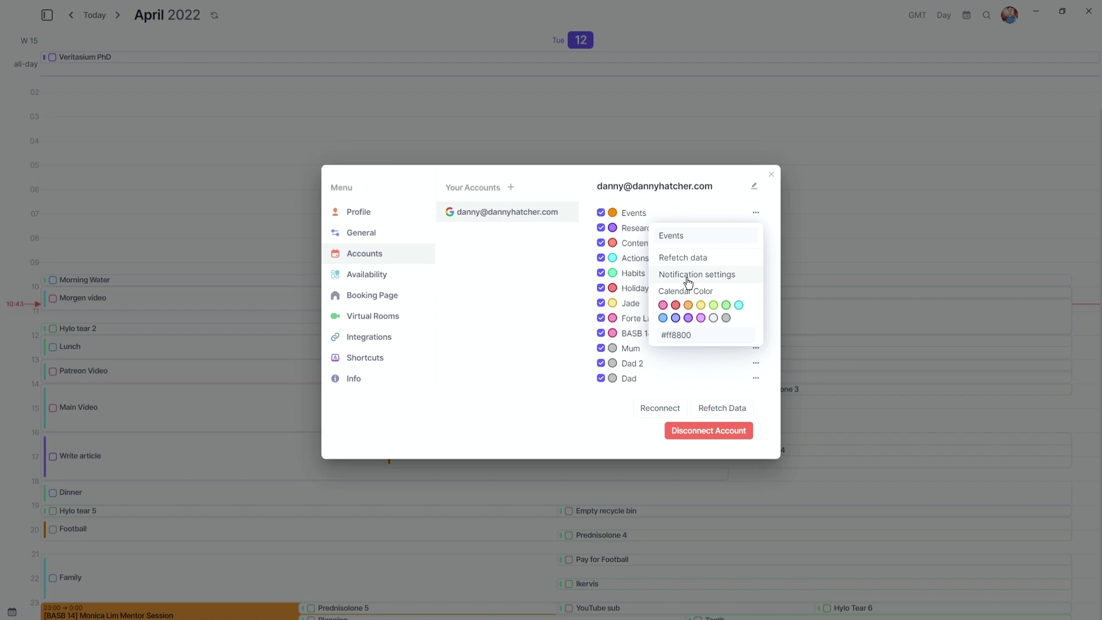
pyautogui.click(688, 280)
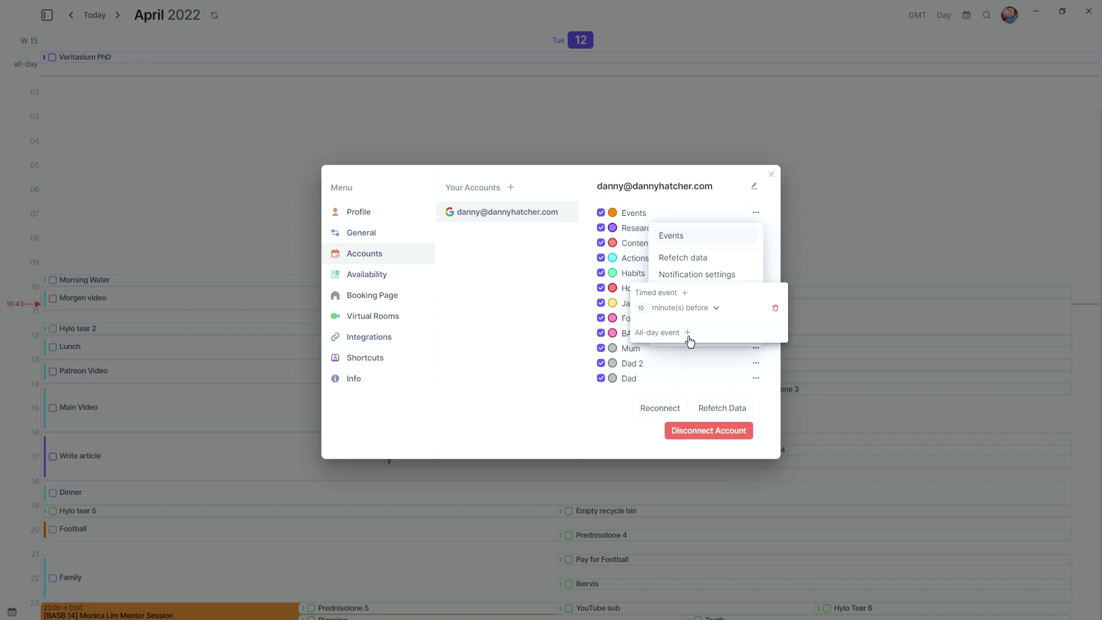
pyautogui.click(373, 274)
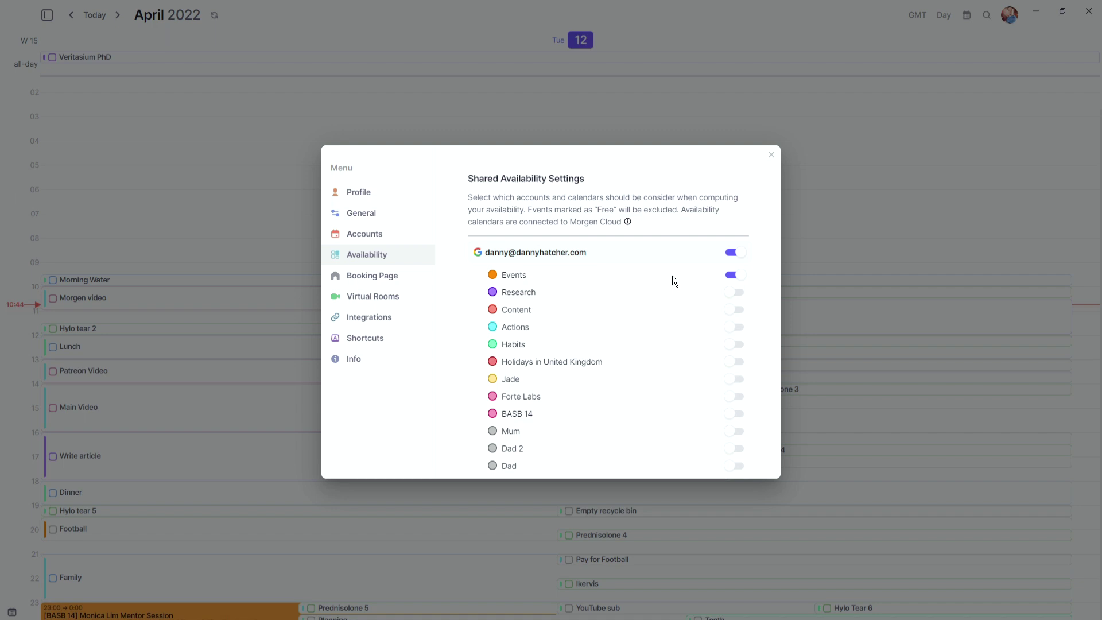
# Show the Booking Page settings with the booking link, brand colour and logo options.
pyautogui.click(379, 276)
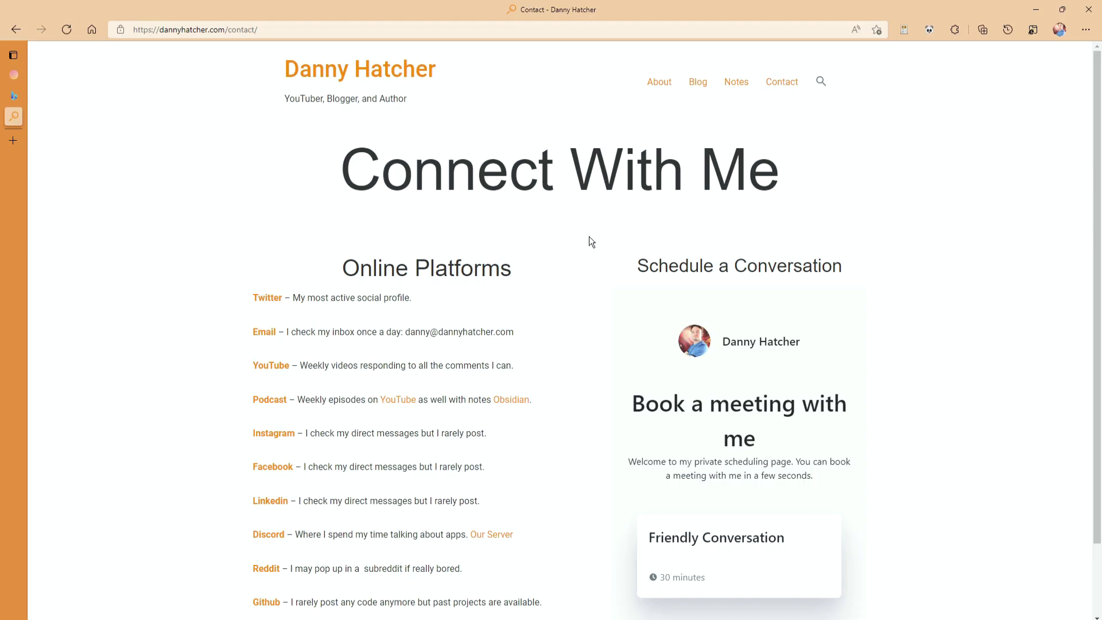
# Choose the Friendly Conversation booking and pick 13 April to see its 13:00–16:30 slots.
pyautogui.scroll(-2, 723, 351)
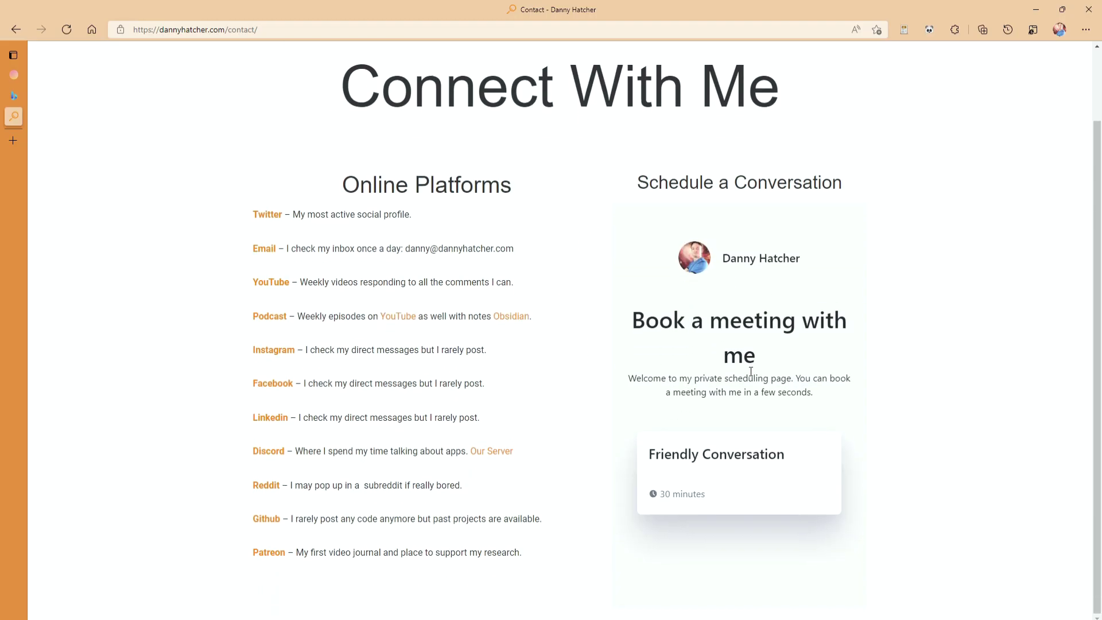
pyautogui.click(727, 465)
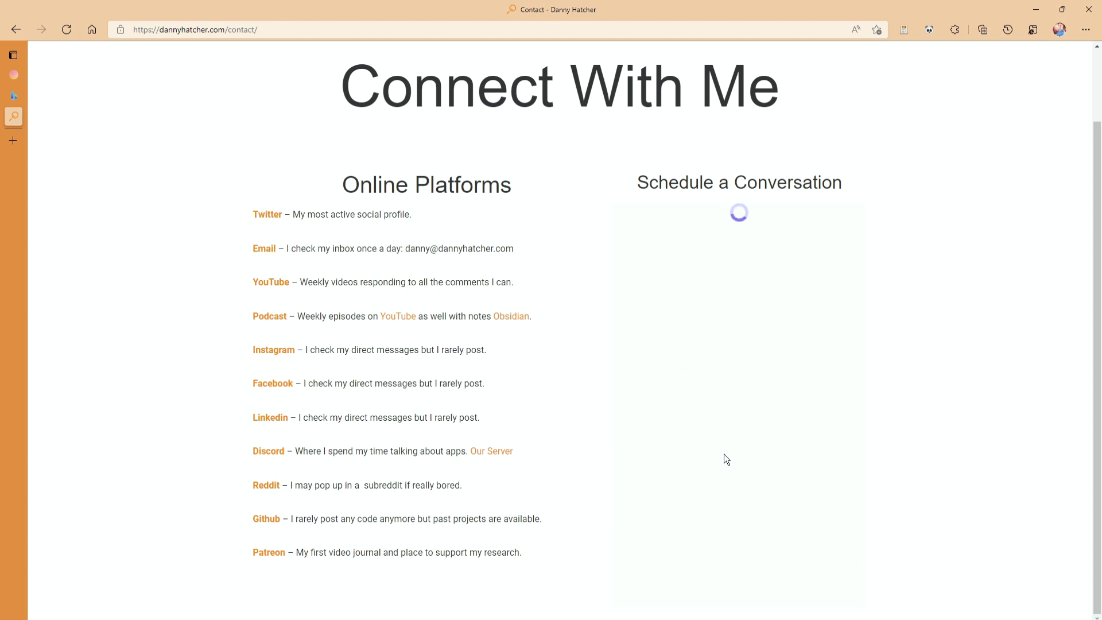
pyautogui.scroll(-2, 806, 338)
pyautogui.click(702, 492)
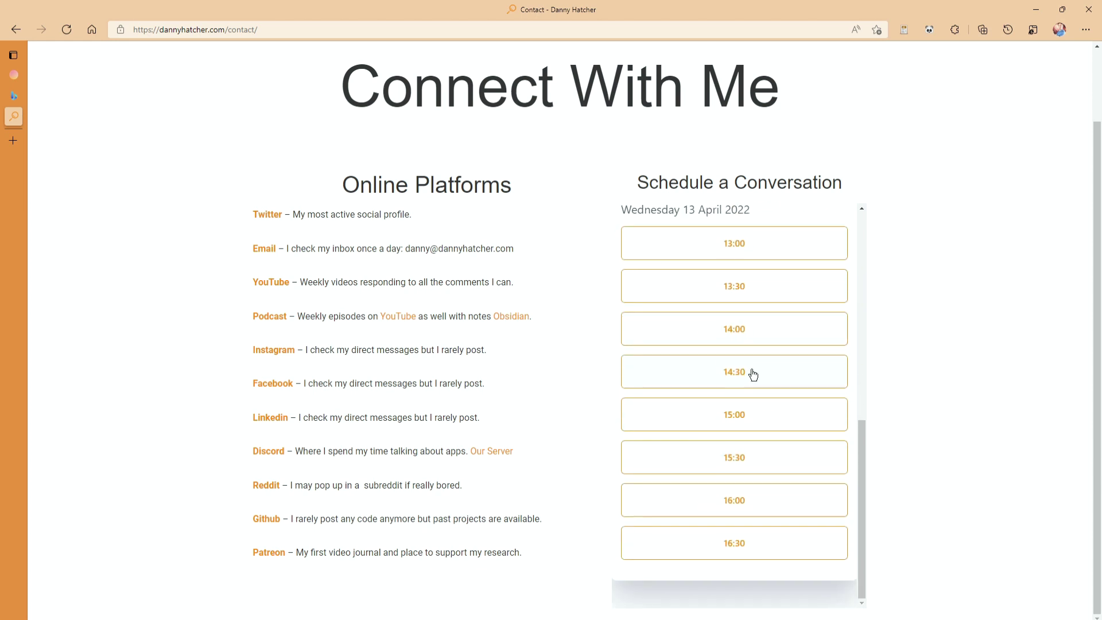
pyautogui.scroll(10, 752, 373)
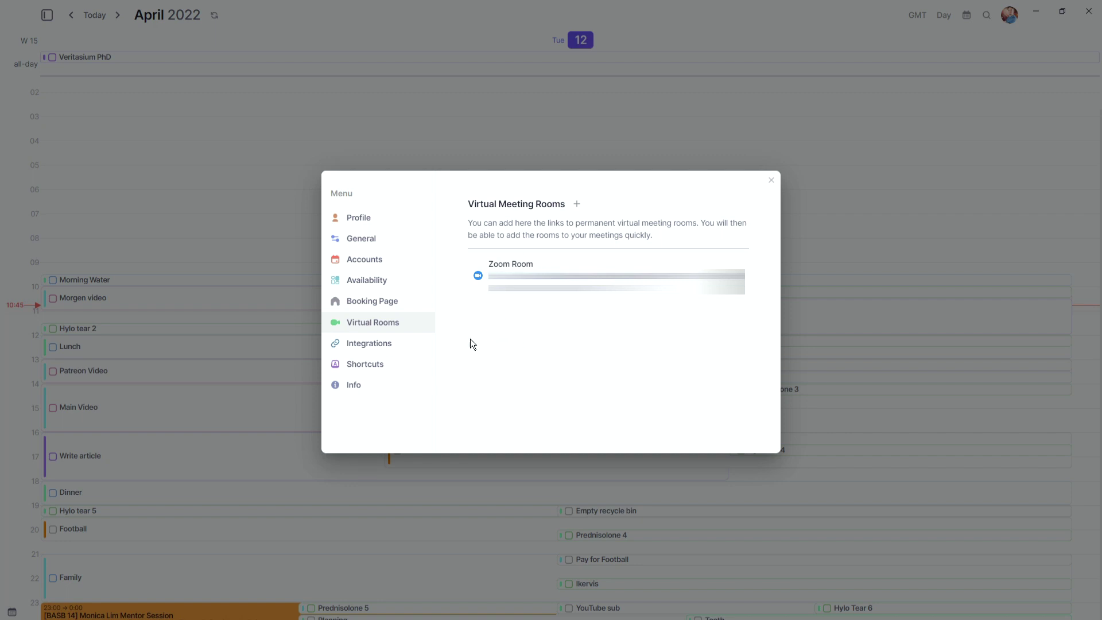
# View the connected Zoom account under Integrations, then jump to the keyboard Shortcuts list.
pyautogui.click(384, 347)
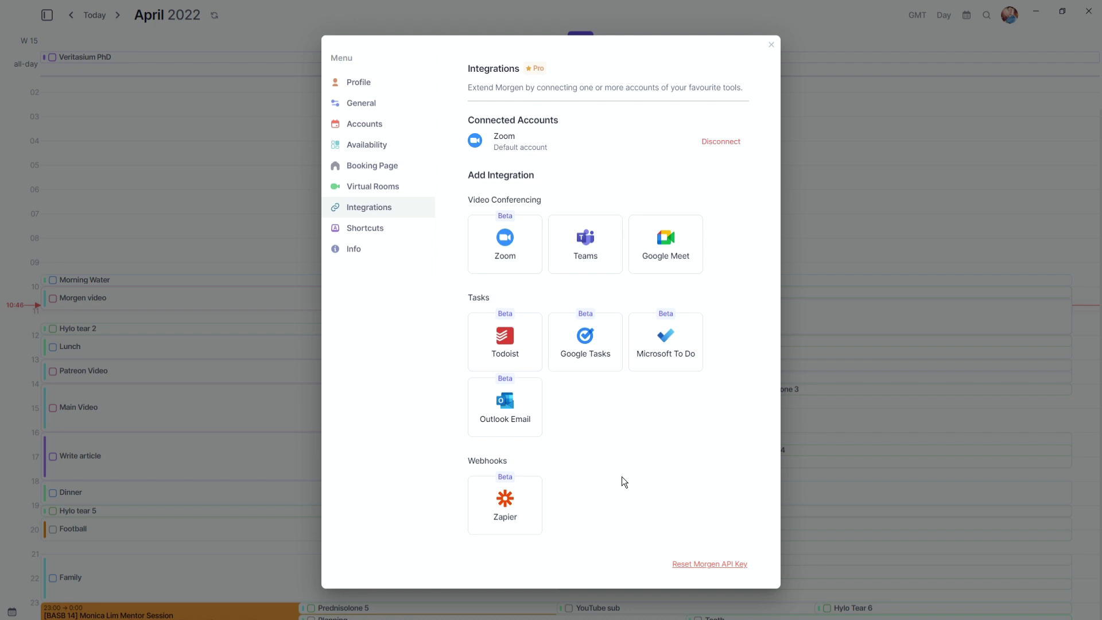
pyautogui.press('?')
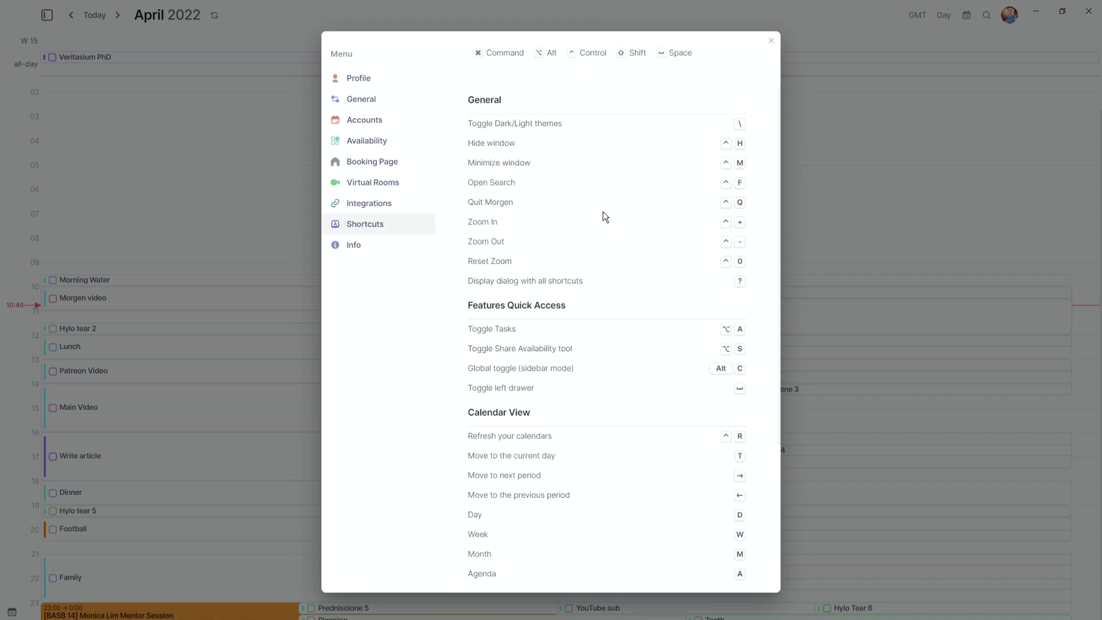
# Read through the General, Quick Access and Calendar View shortcuts, then close settings.
pyautogui.scroll(-3, 625, 244)
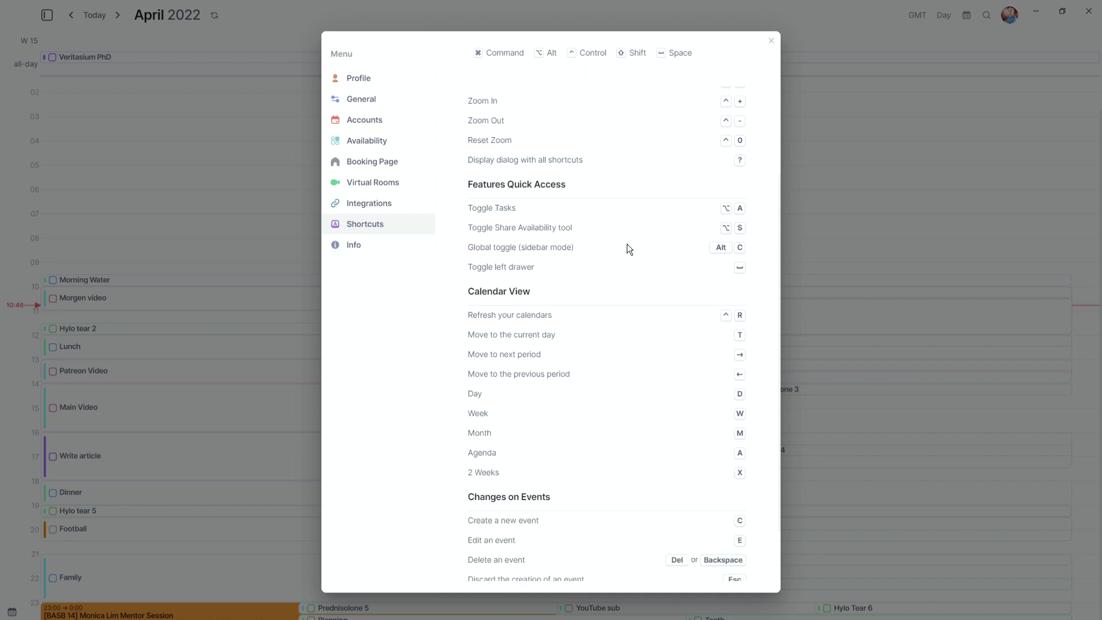
pyautogui.scroll(-1, 608, 270)
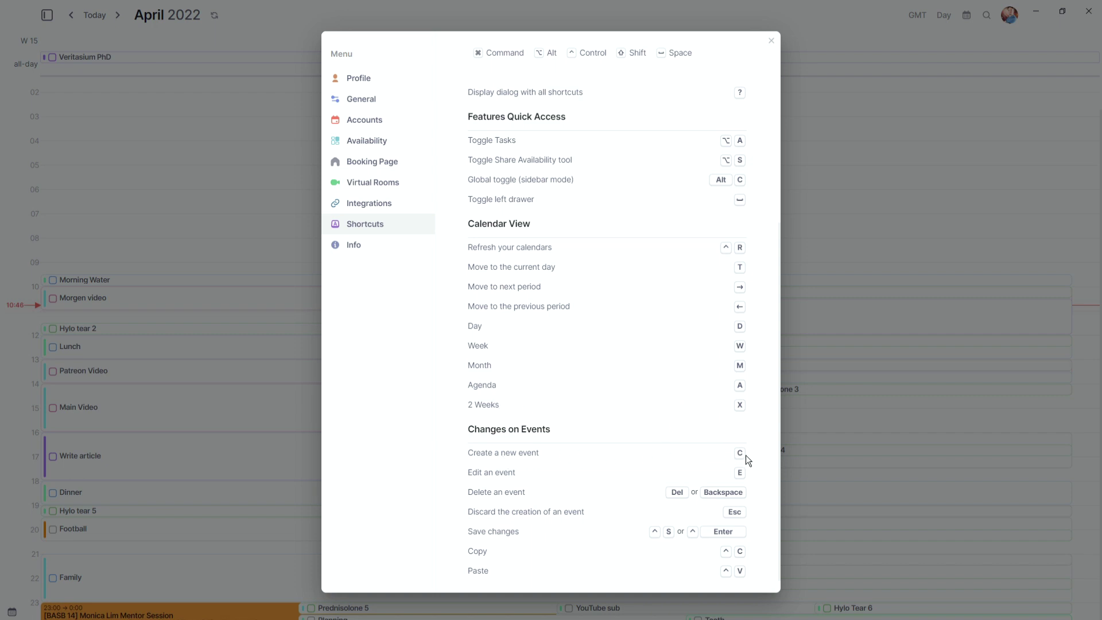
pyautogui.scroll(3, 707, 389)
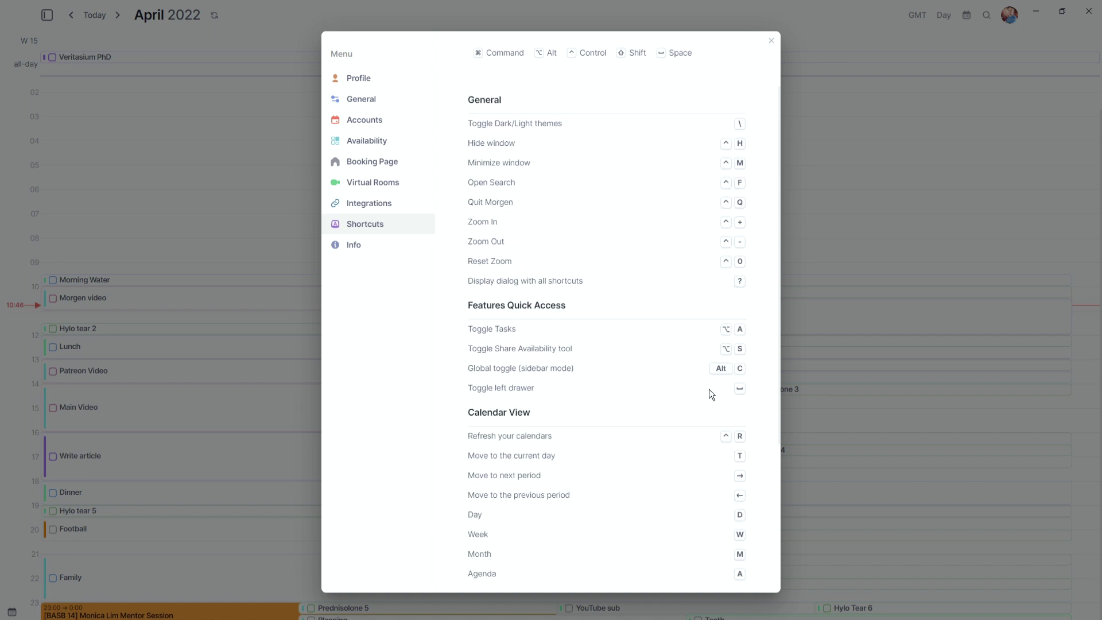
pyautogui.press('Escape')
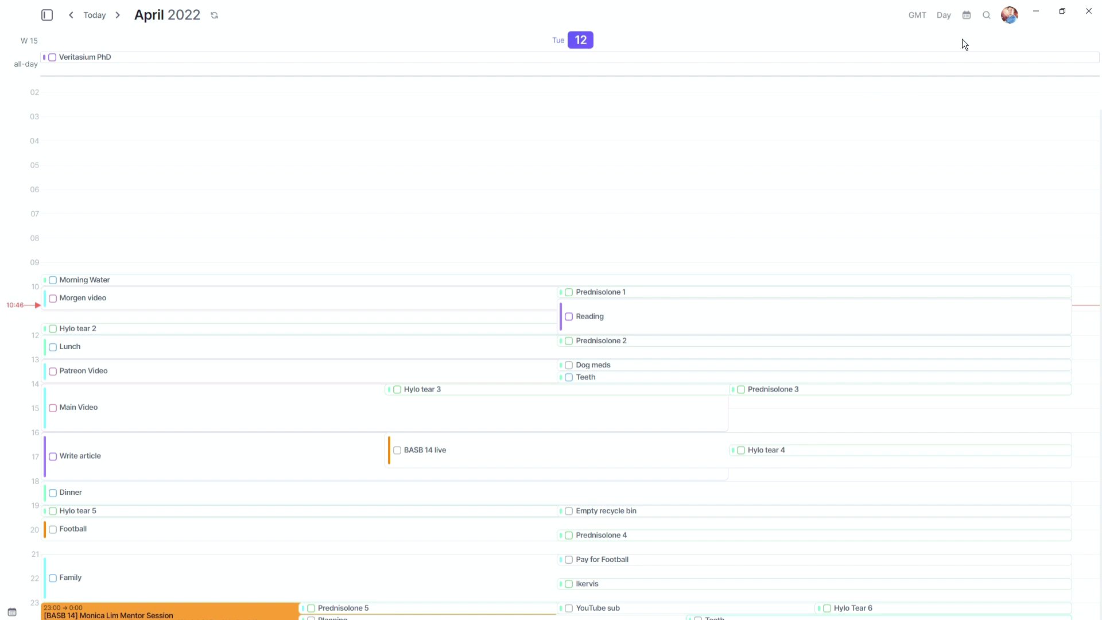
# Search the calendar for 'football' and list the past Football events in the results.
pyautogui.click(985, 17)
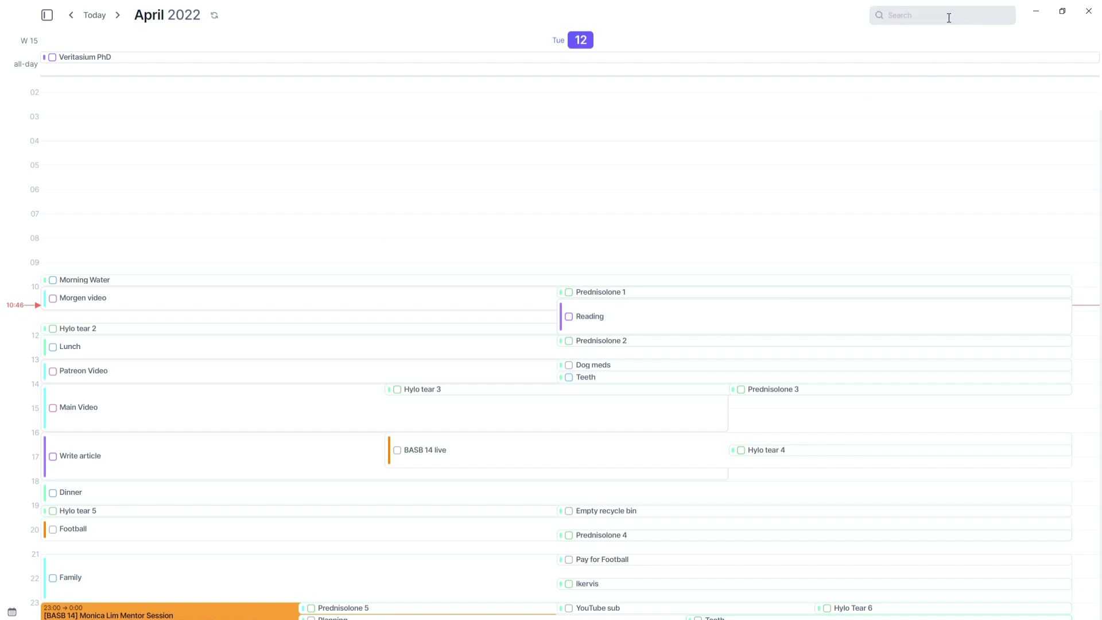
pyautogui.write('football')
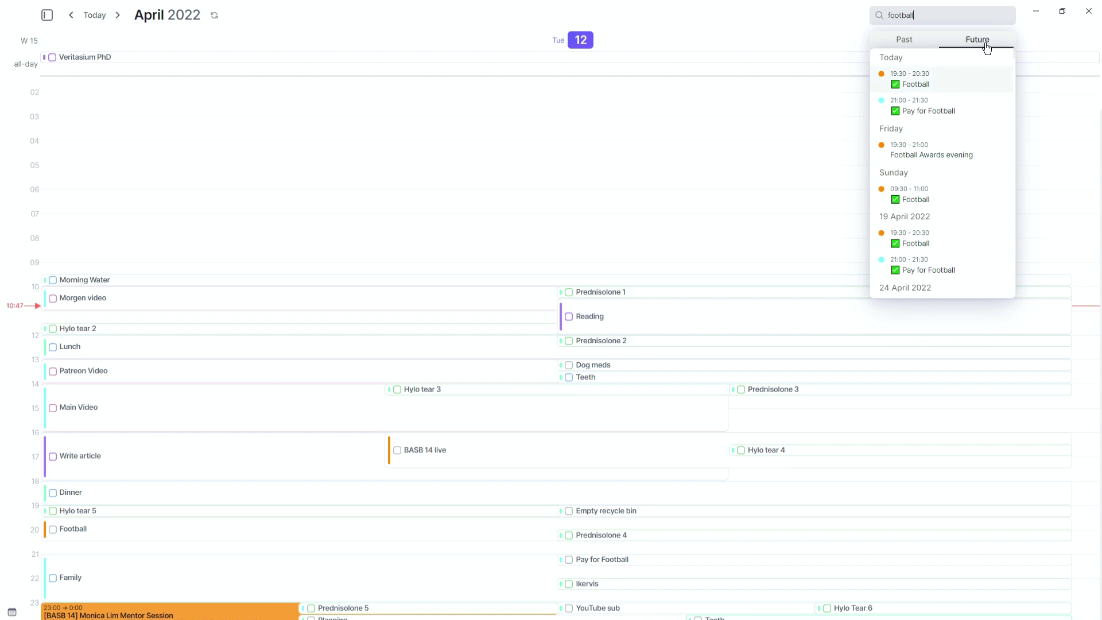
pyautogui.click(914, 40)
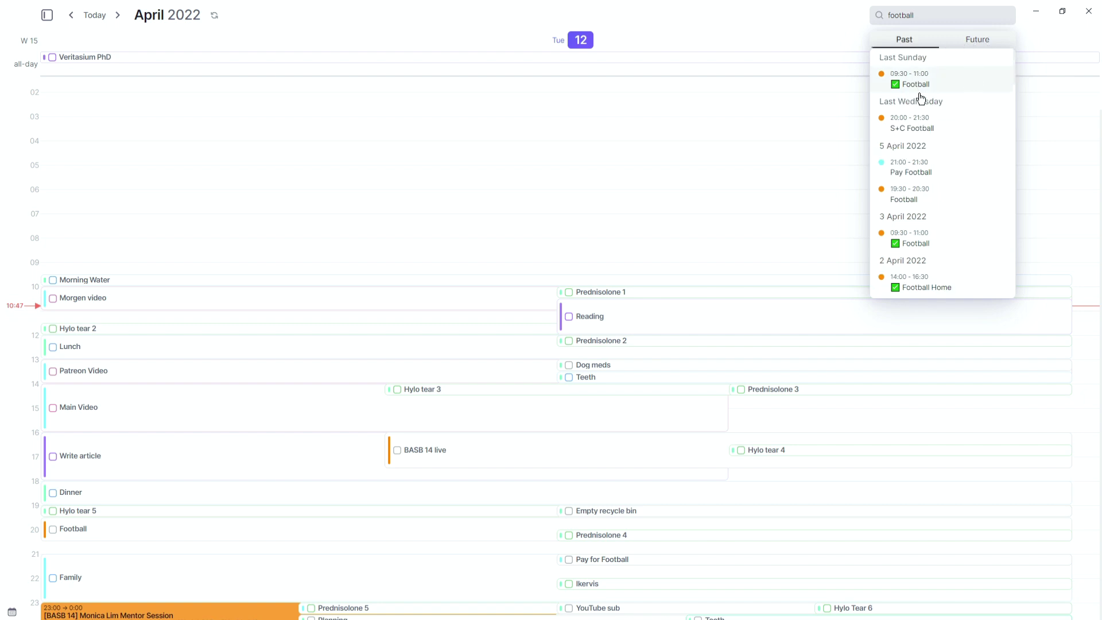
pyautogui.scroll(-3, 923, 260)
pyautogui.scroll(3, 932, 216)
# Close the football search, check the Events calendar's number choices, and return to the day grid.
pyautogui.press('Escape')
pyautogui.click(966, 15)
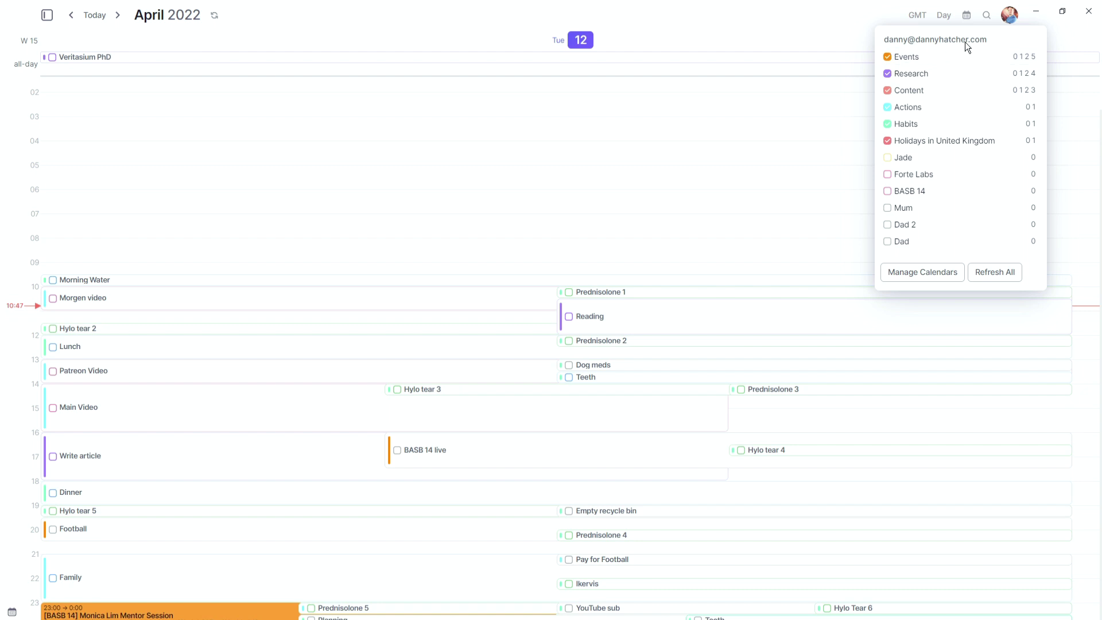
pyautogui.click(1023, 57)
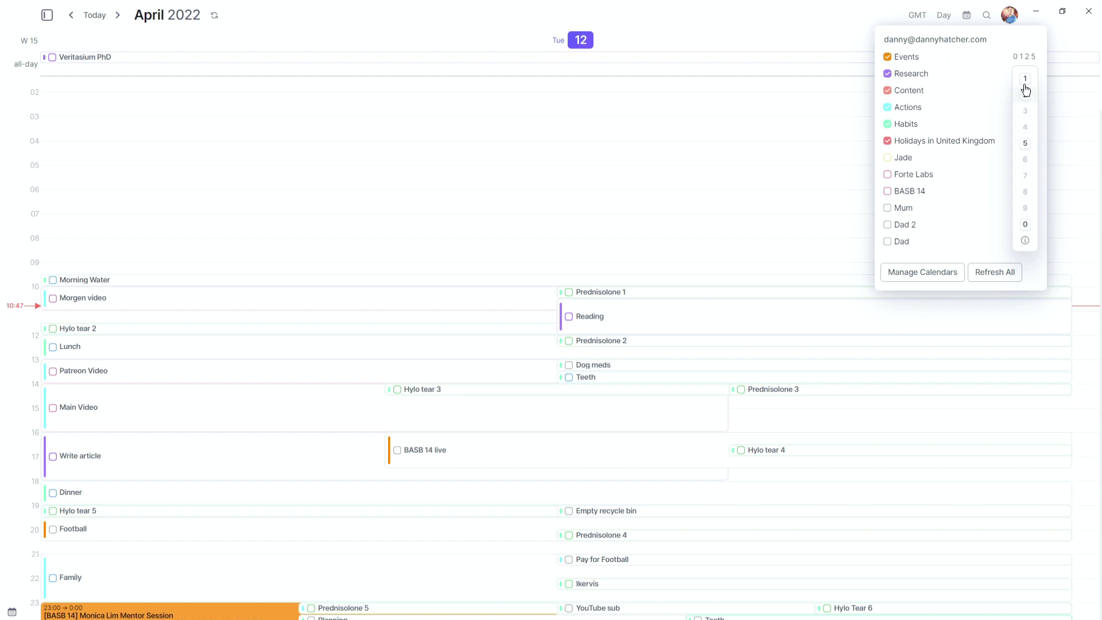
pyautogui.click(525, 230)
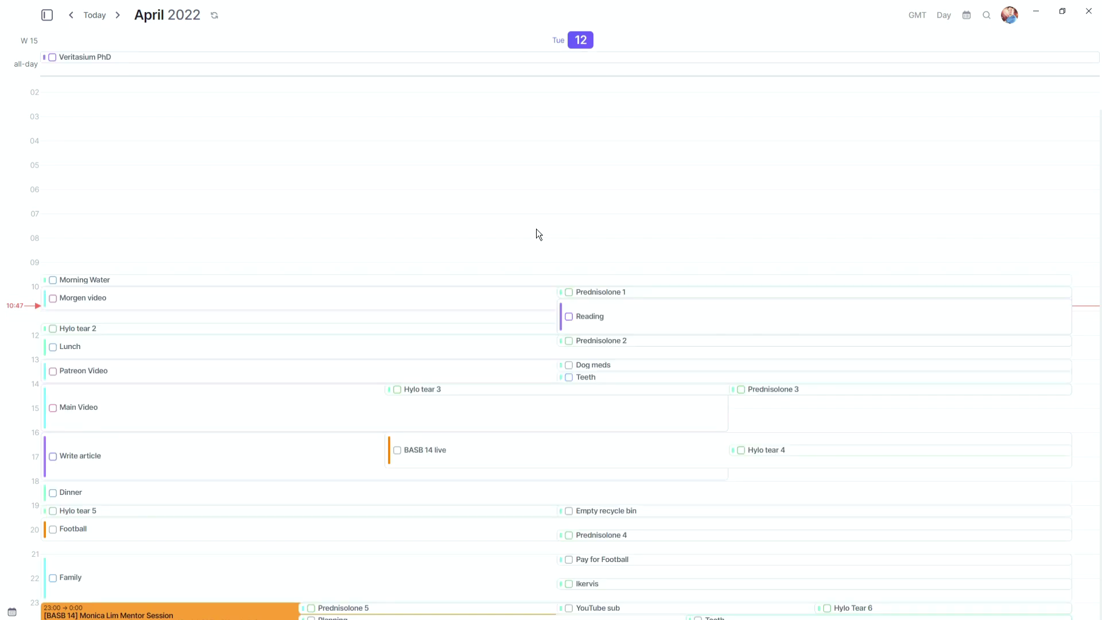
# Cycle through week (W) and month (M) views, back to day (D), then show view choices.
pyautogui.press('w')
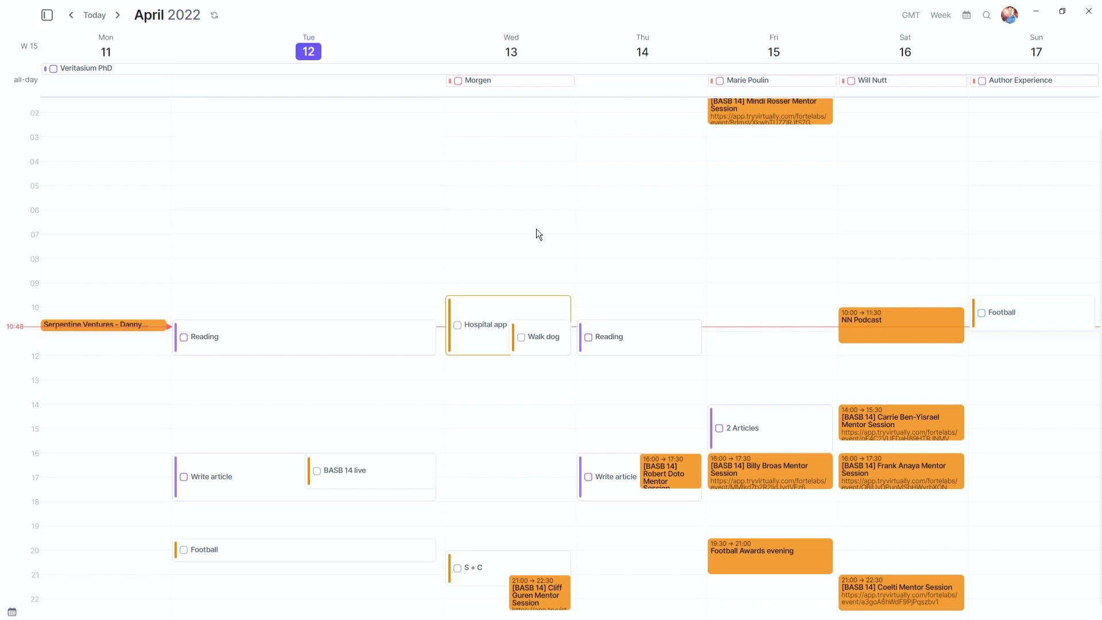
pyautogui.press('m')
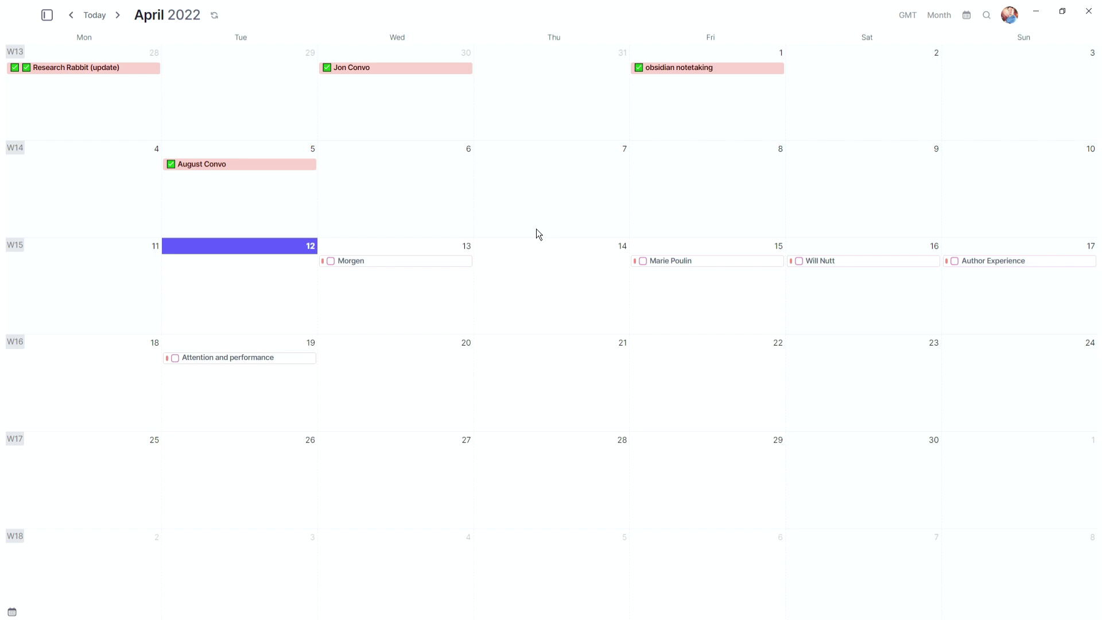
pyautogui.press('d')
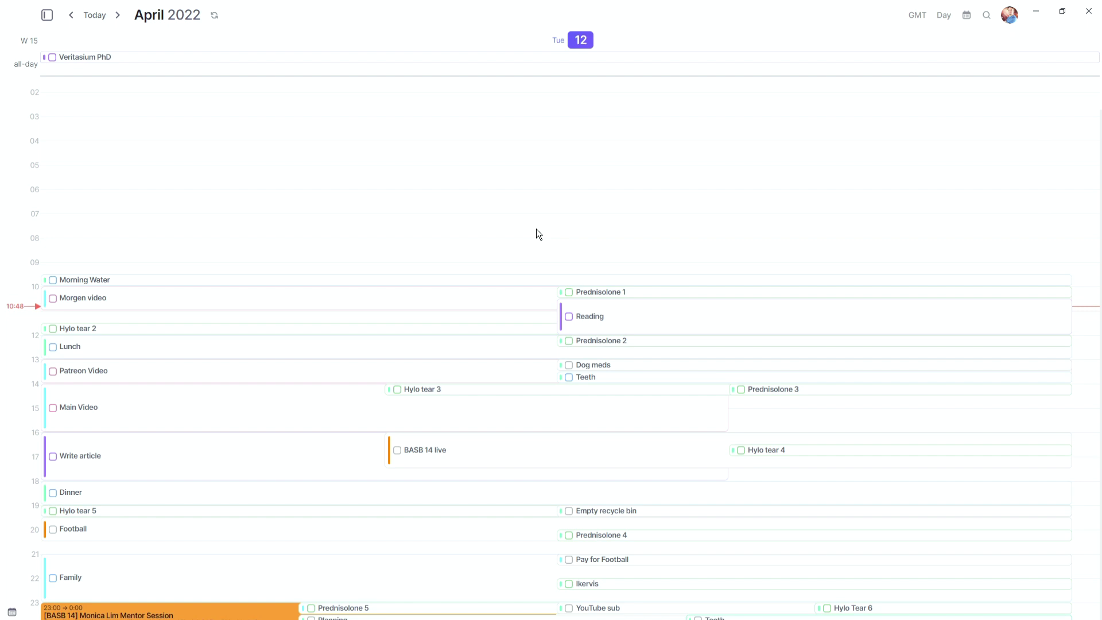
pyautogui.click(943, 16)
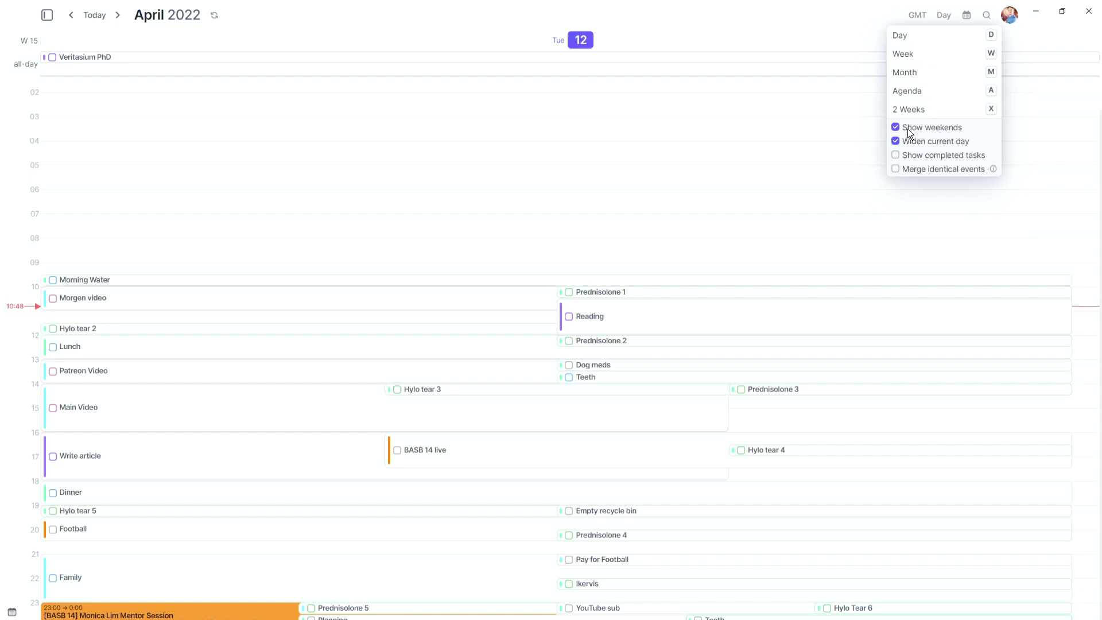
# Switch to week view and toggle Show weekends and Widen current day off and back on.
pyautogui.click(916, 54)
pyautogui.click(939, 18)
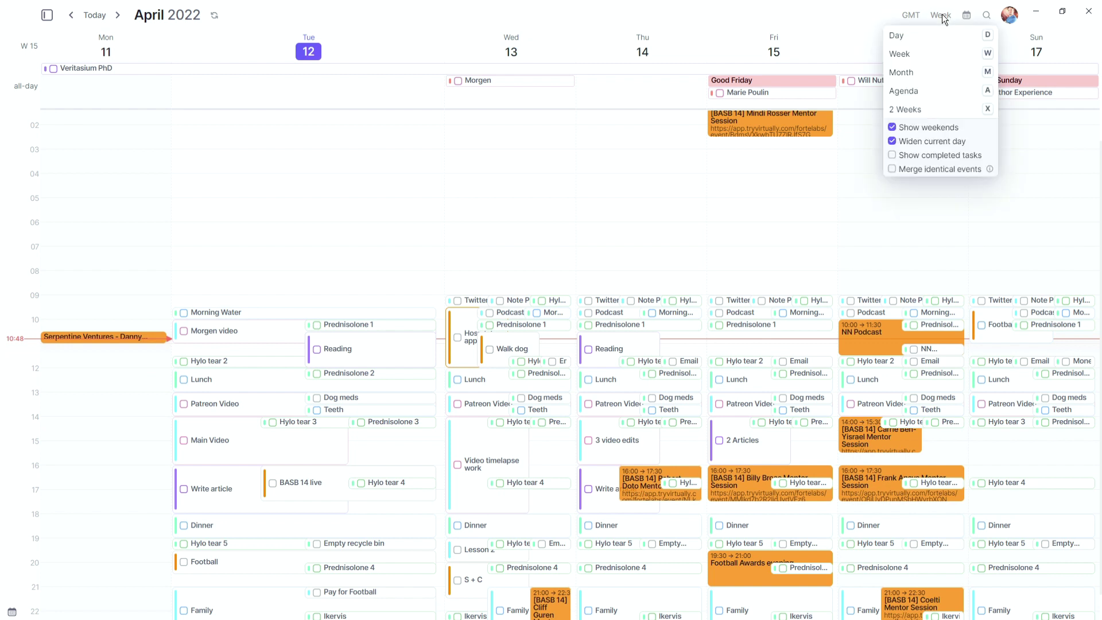
pyautogui.click(892, 129)
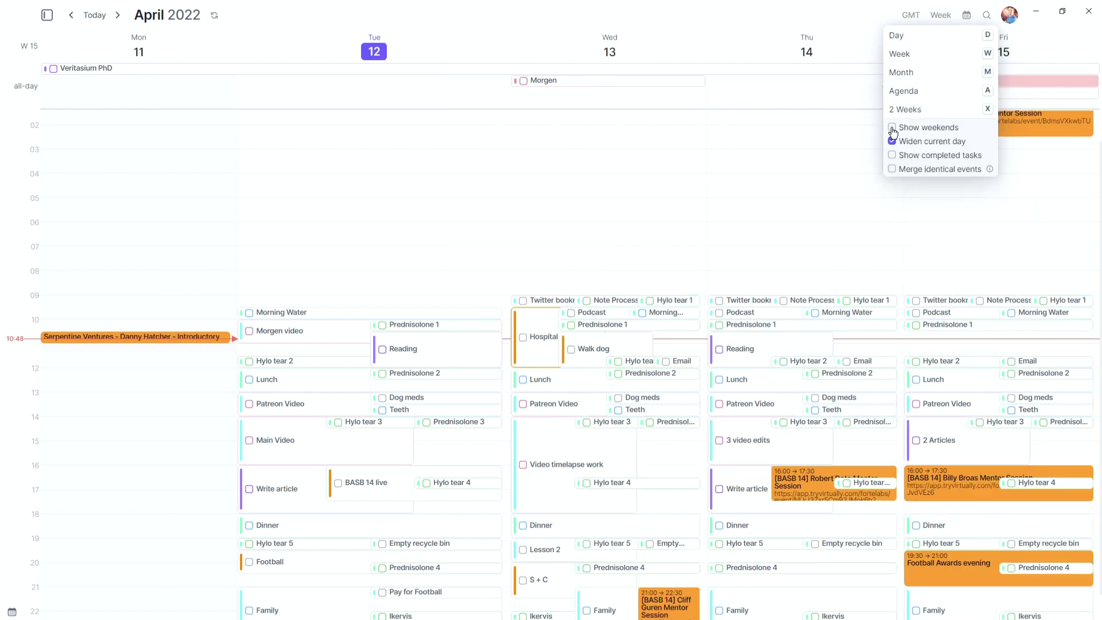
pyautogui.click(892, 129)
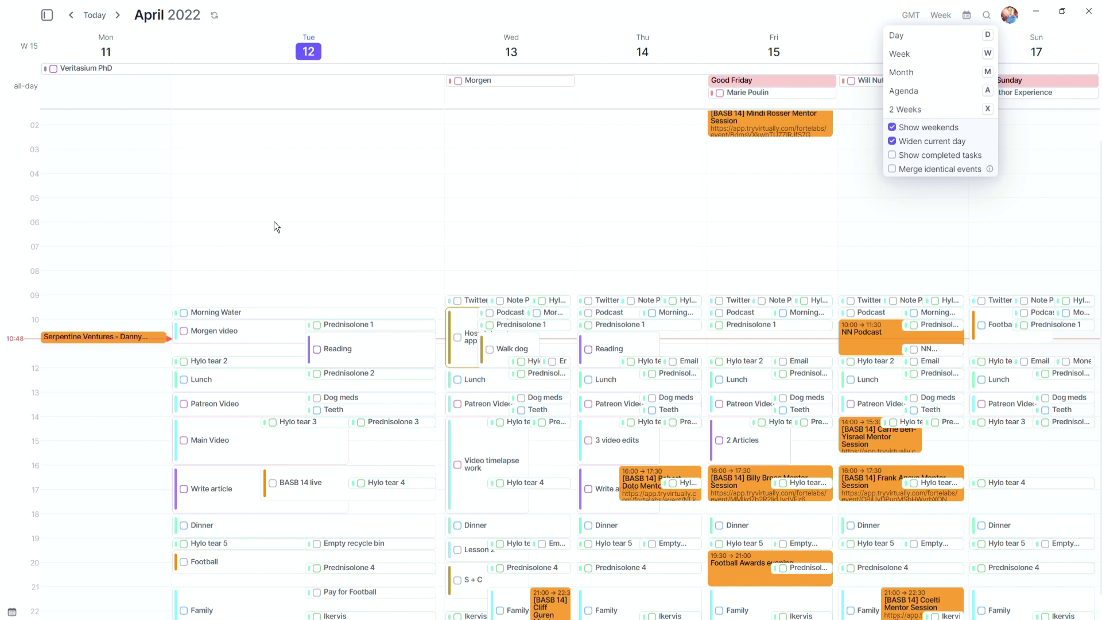
pyautogui.click(892, 142)
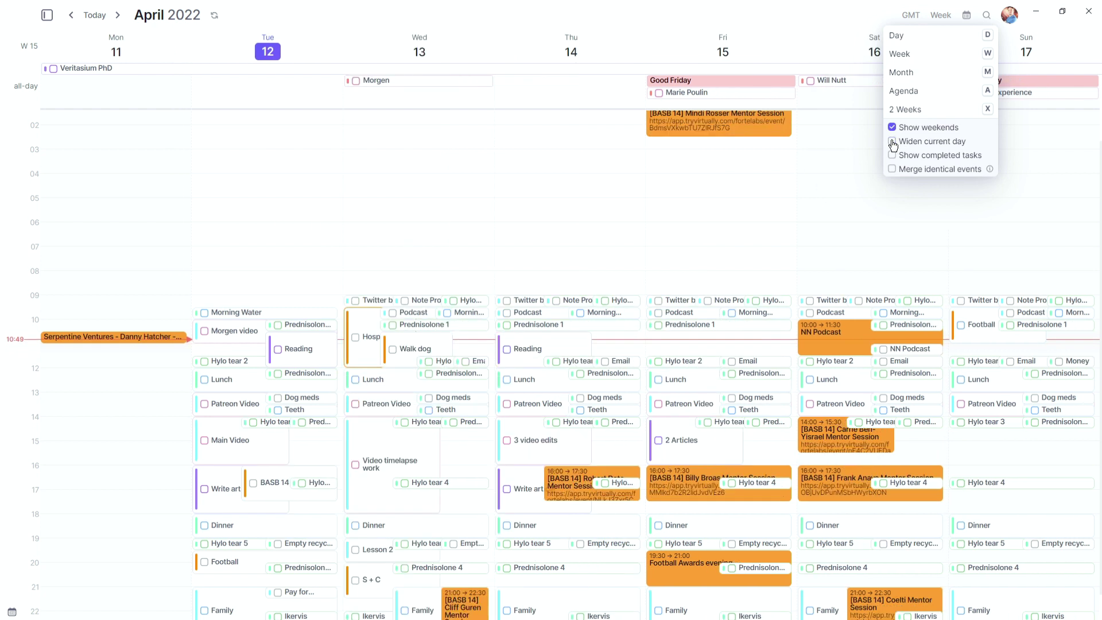
pyautogui.click(892, 142)
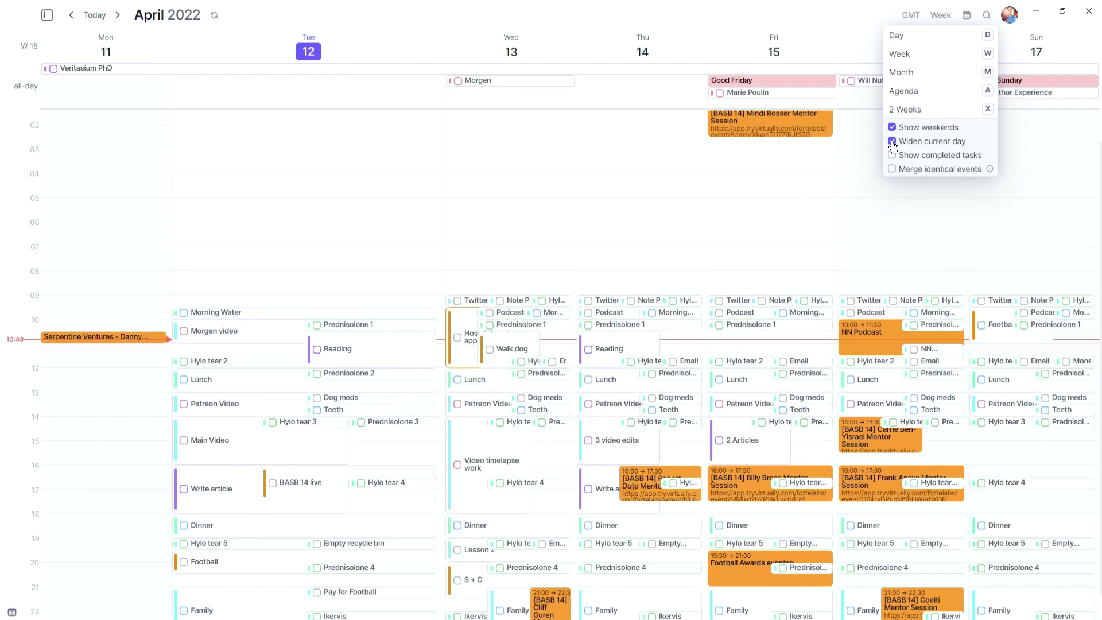
# Return to day view, toggle Show completed tasks on and off, and tick Prednisolone 1 done.
pyautogui.press('d')
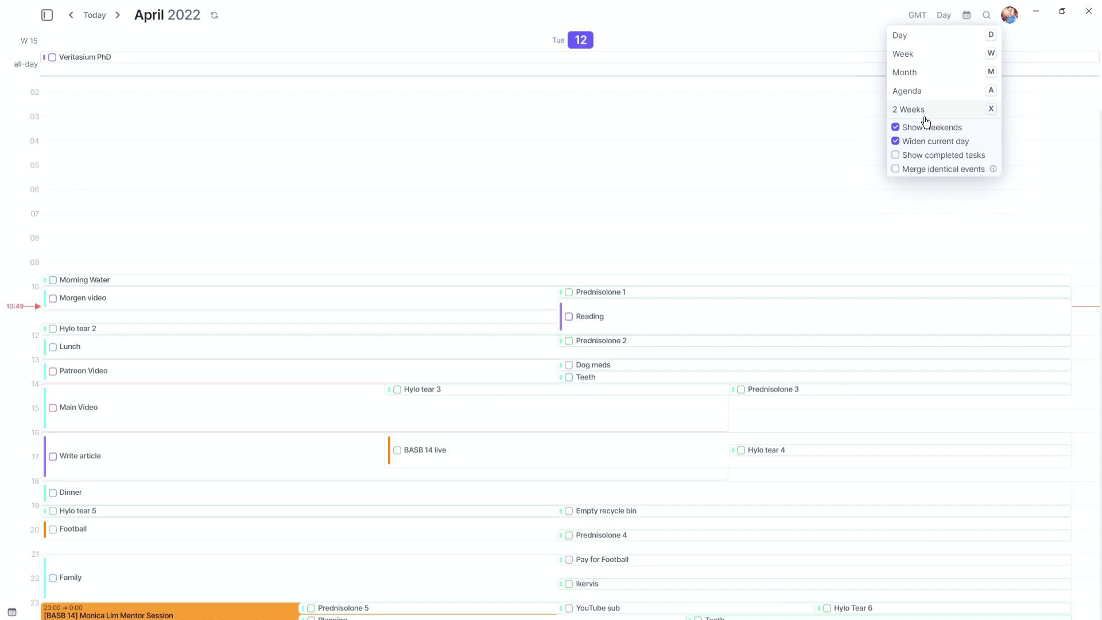
pyautogui.click(895, 156)
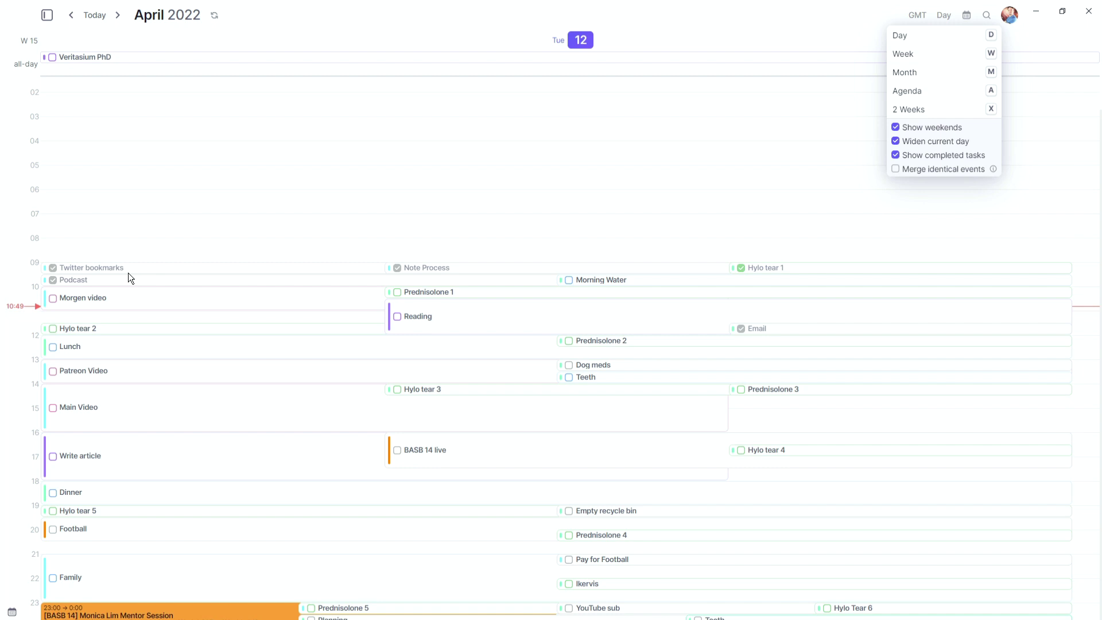
pyautogui.click(895, 158)
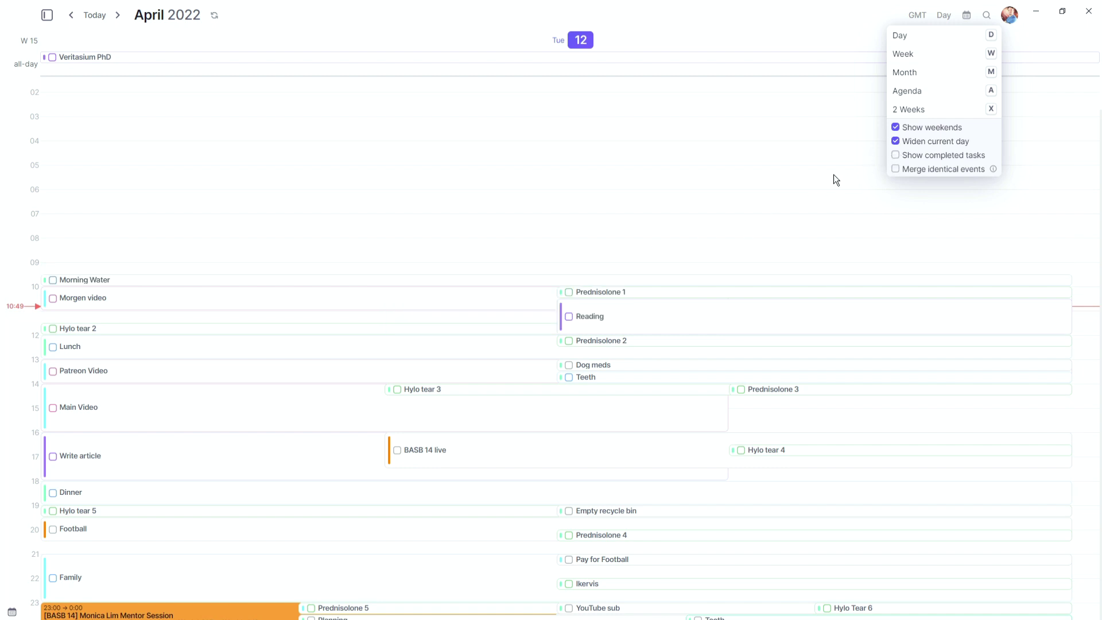
pyautogui.click(570, 293)
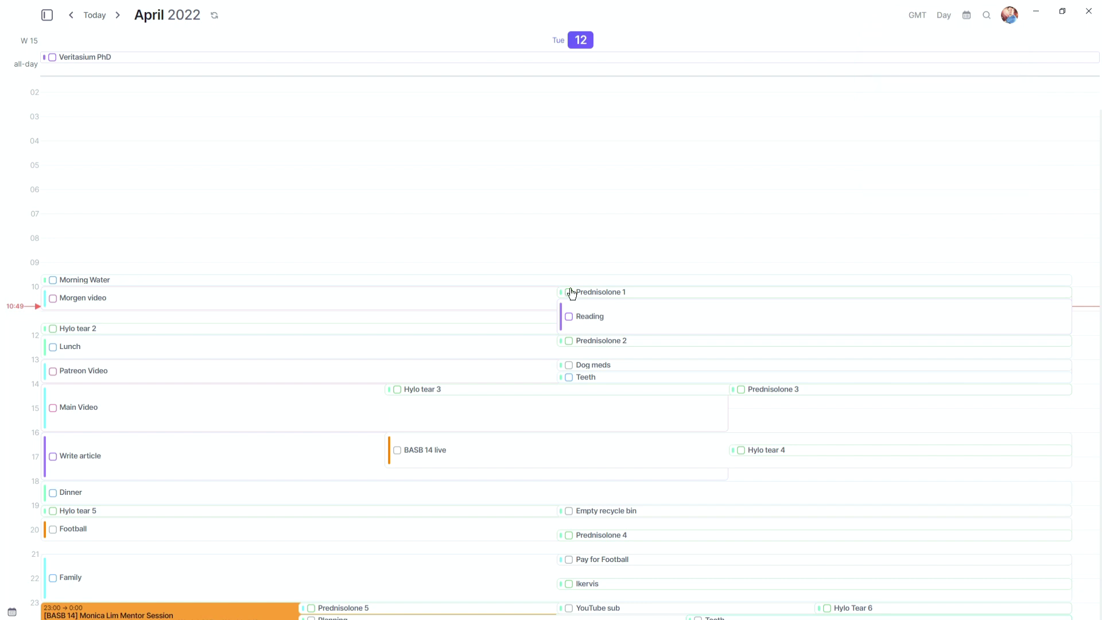
pyautogui.click(570, 292)
pyautogui.click(915, 17)
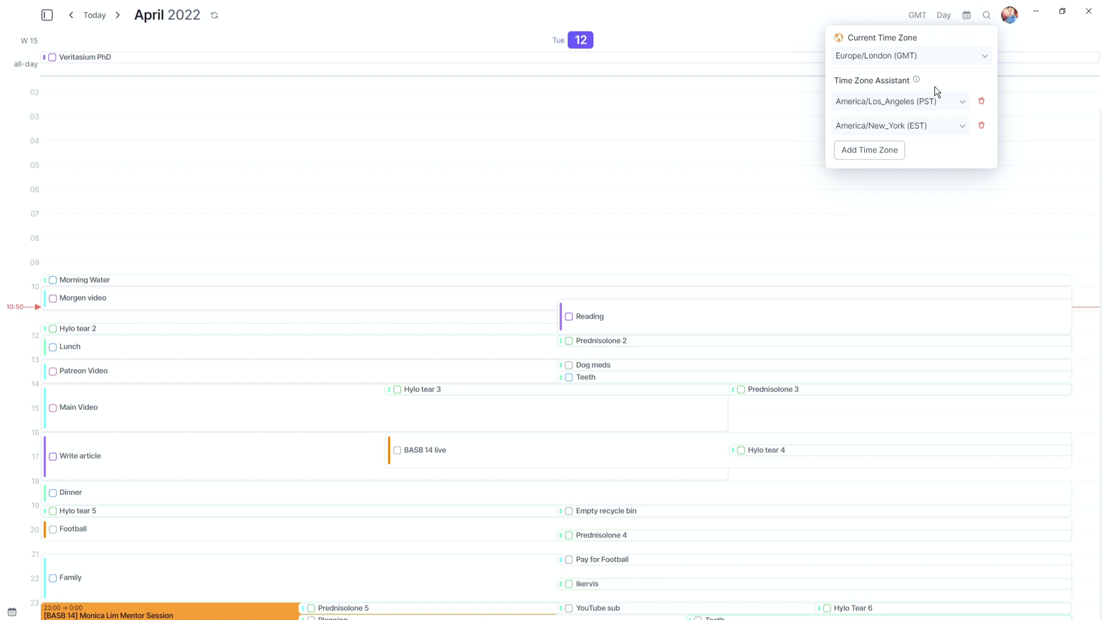
pyautogui.click(793, 20)
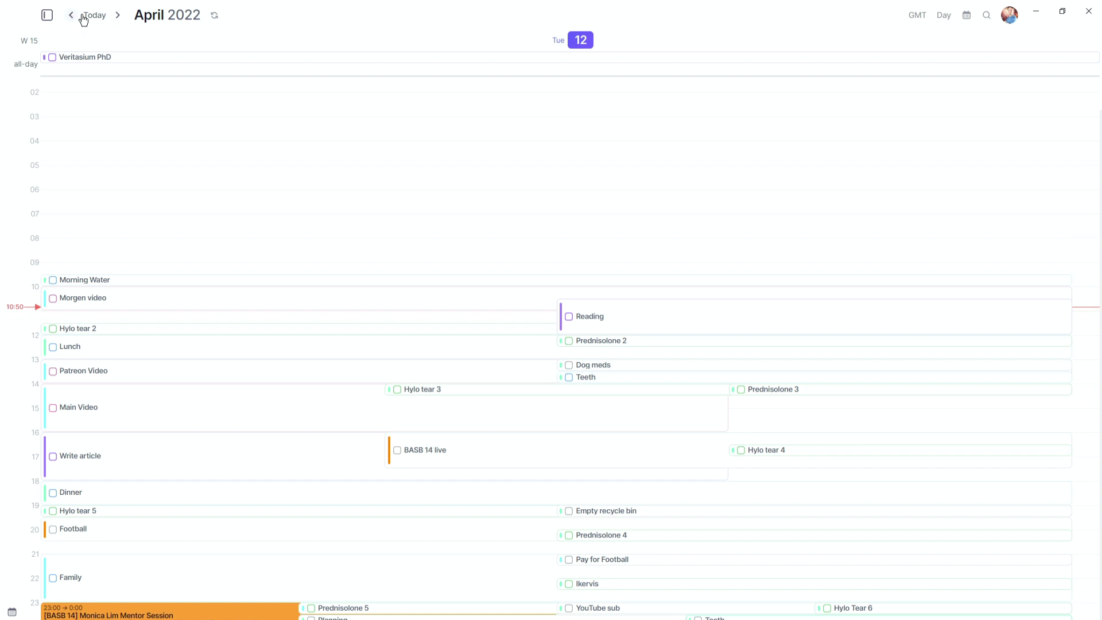
pyautogui.click(123, 18)
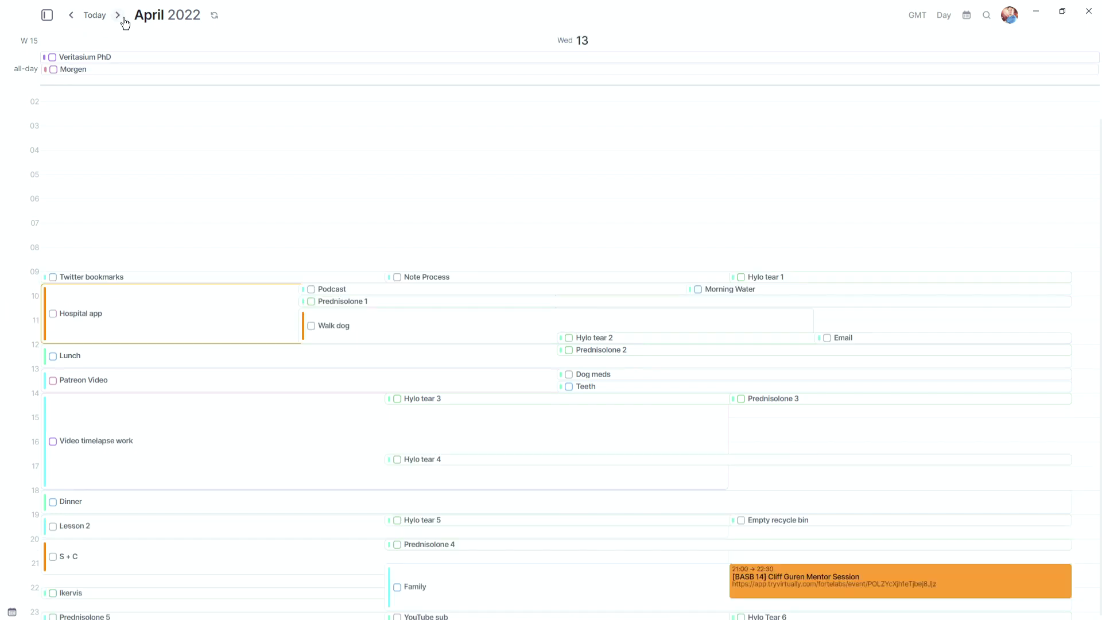
pyautogui.click(123, 19)
pyautogui.click(123, 19)
pyautogui.click(98, 21)
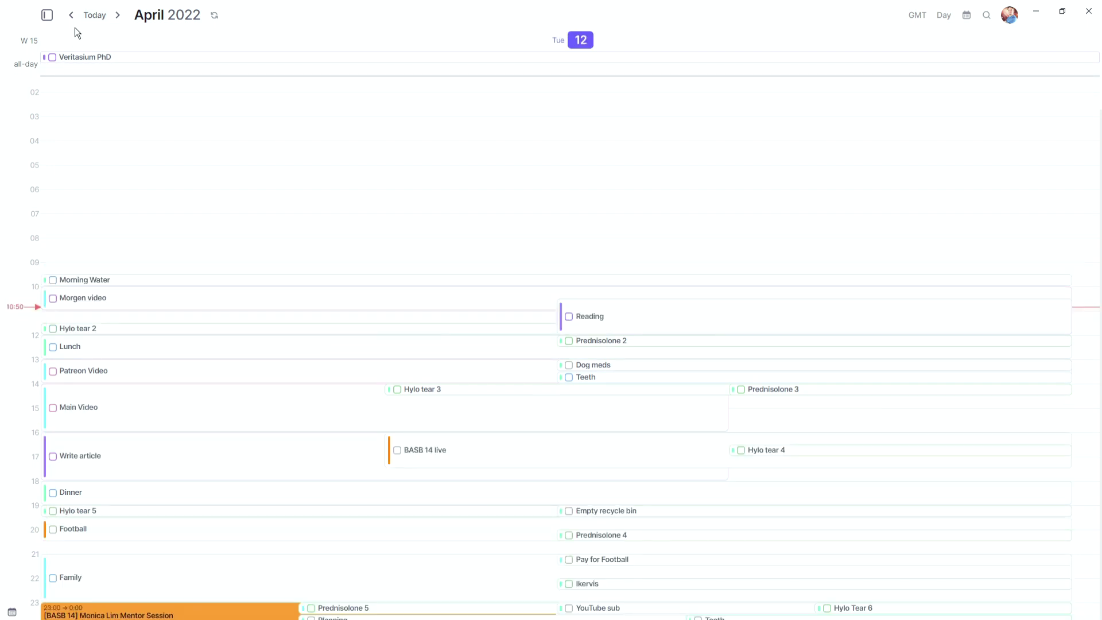
pyautogui.click(47, 17)
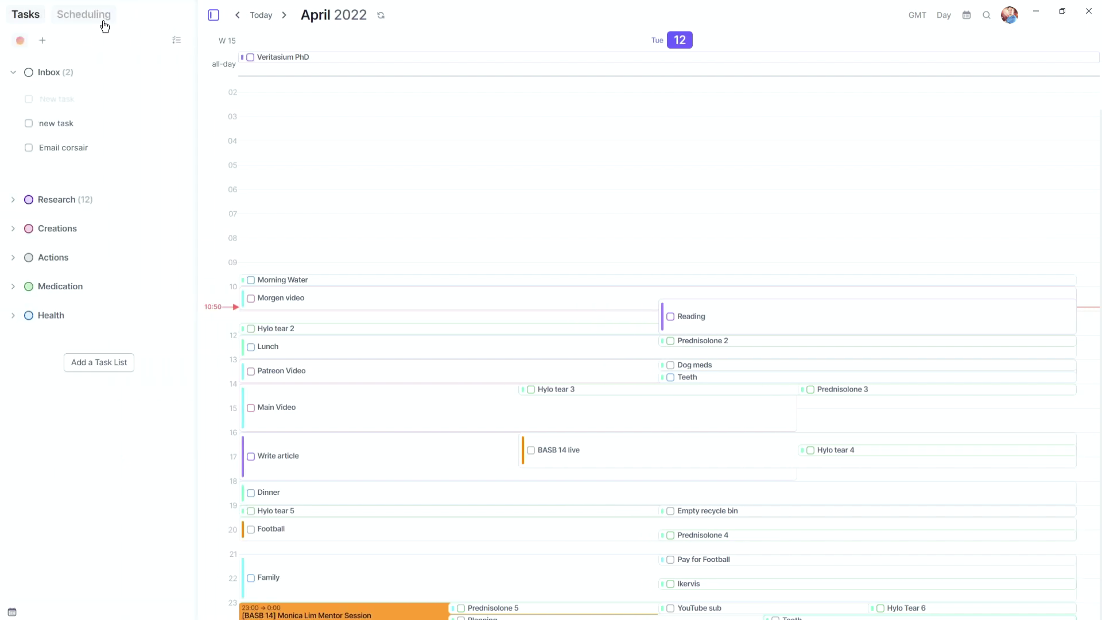
pyautogui.click(211, 21)
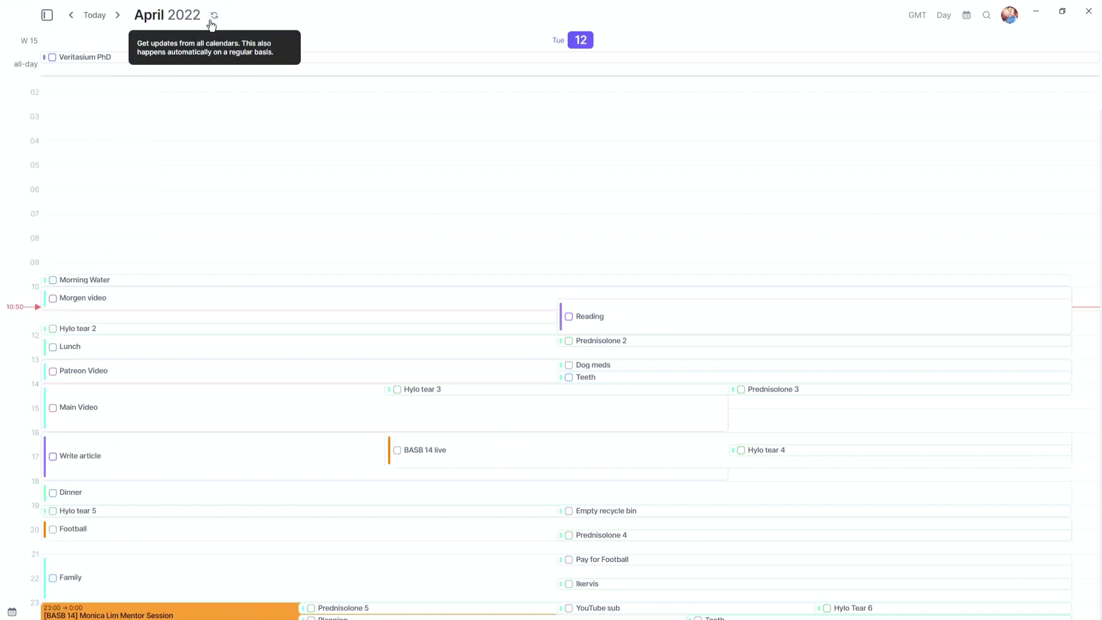
pyautogui.hotkey('ctrl', 'b')
pyautogui.click(212, 20)
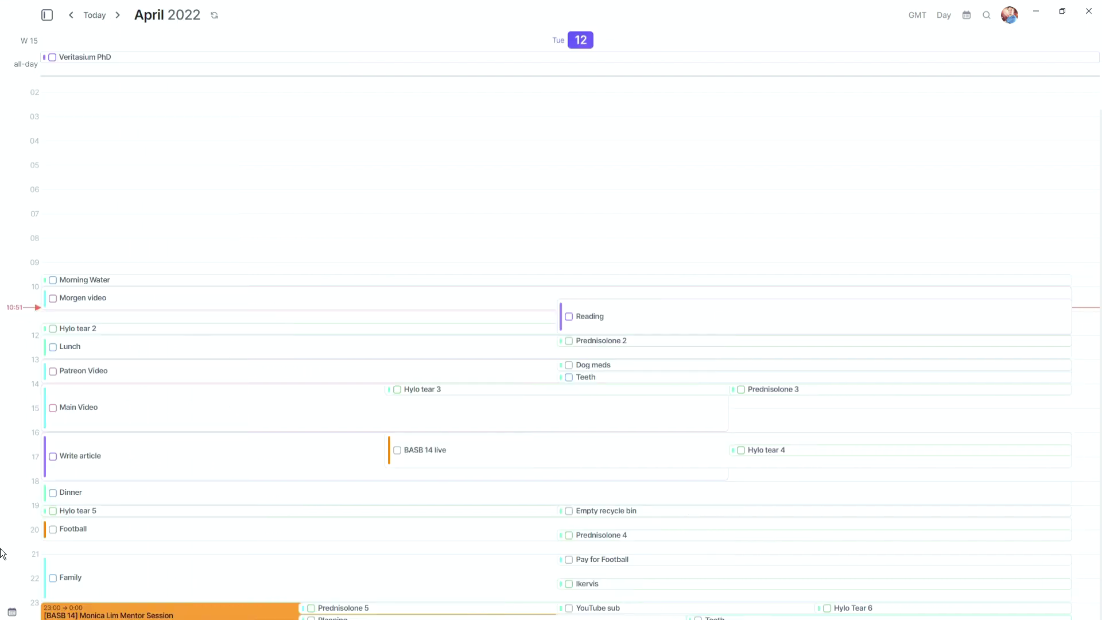
pyautogui.click(12, 612)
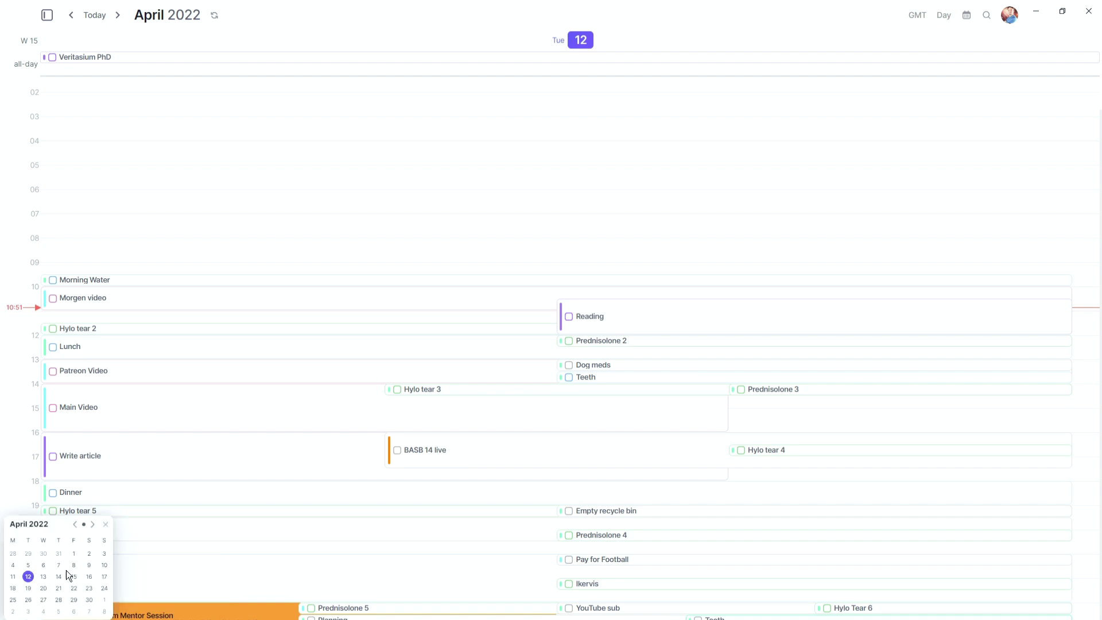
pyautogui.click(93, 524)
pyautogui.click(93, 524)
pyautogui.click(93, 524)
pyautogui.click(93, 525)
pyautogui.click(93, 524)
pyautogui.click(93, 525)
pyautogui.click(70, 590)
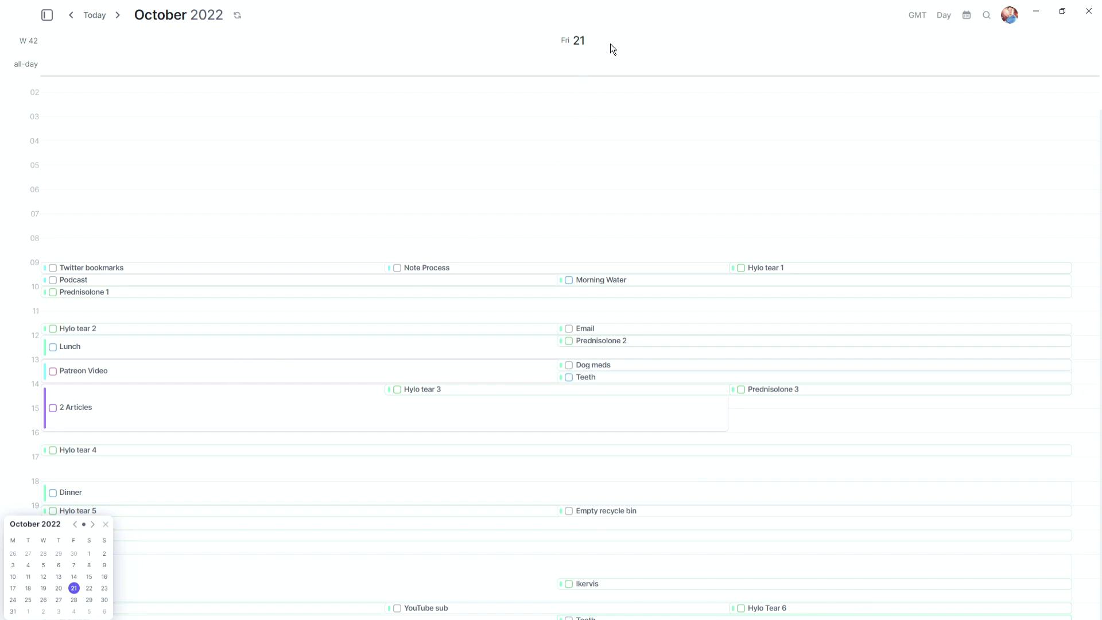
pyautogui.click(587, 119)
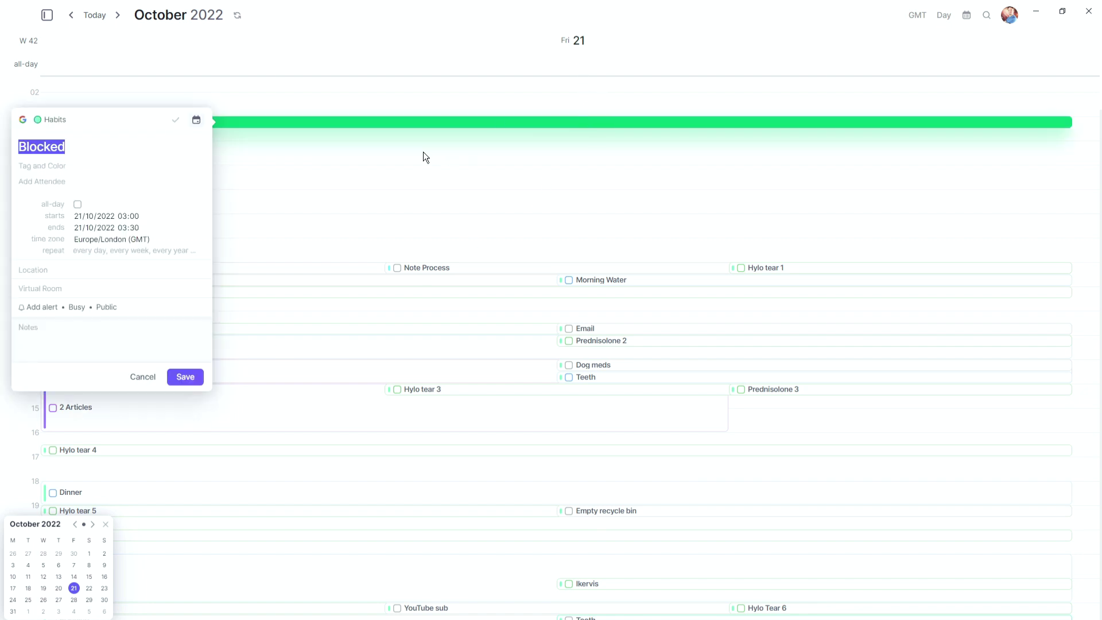
pyautogui.press('Escape')
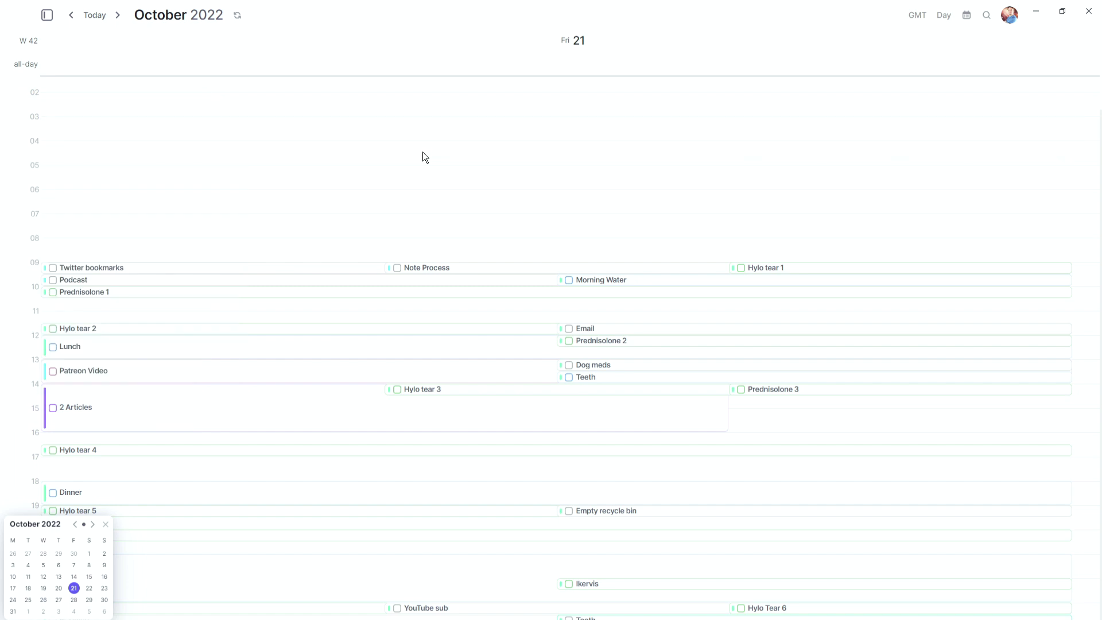
pyautogui.press('t')
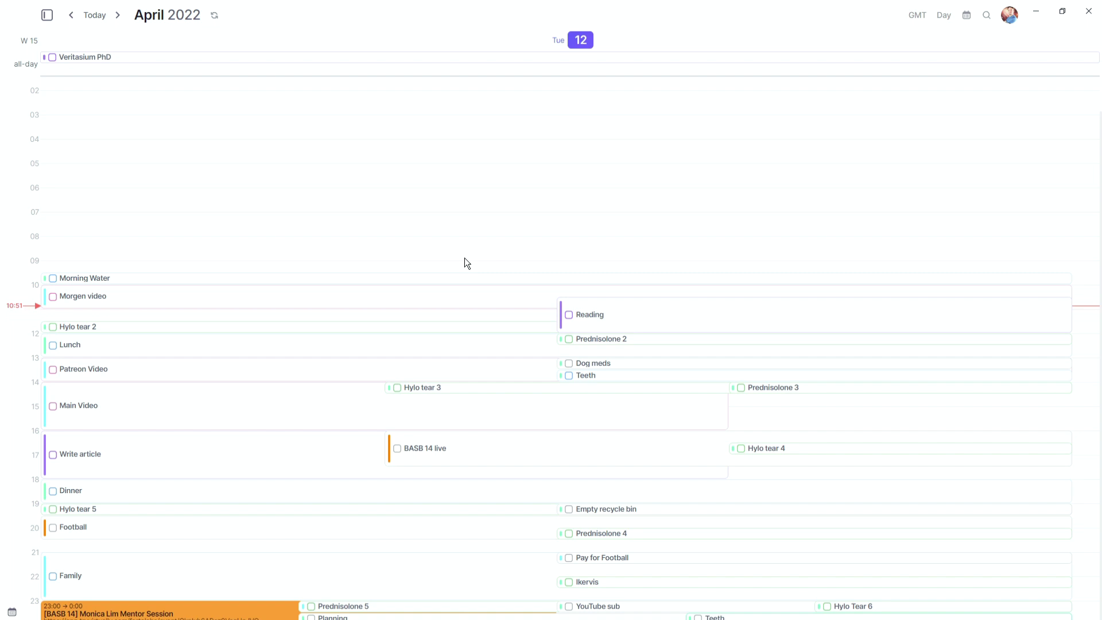
# Create an 08:15 event and browse its tag, attendee, meeting room, alert, privacy and Busy options.
pyautogui.click(460, 247)
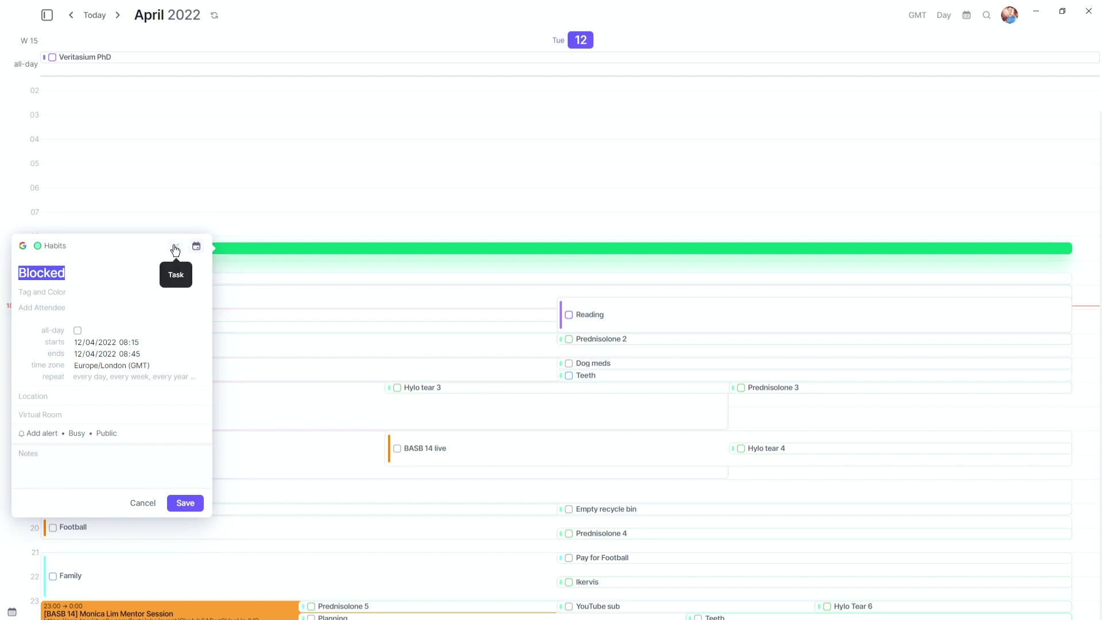
pyautogui.click(64, 294)
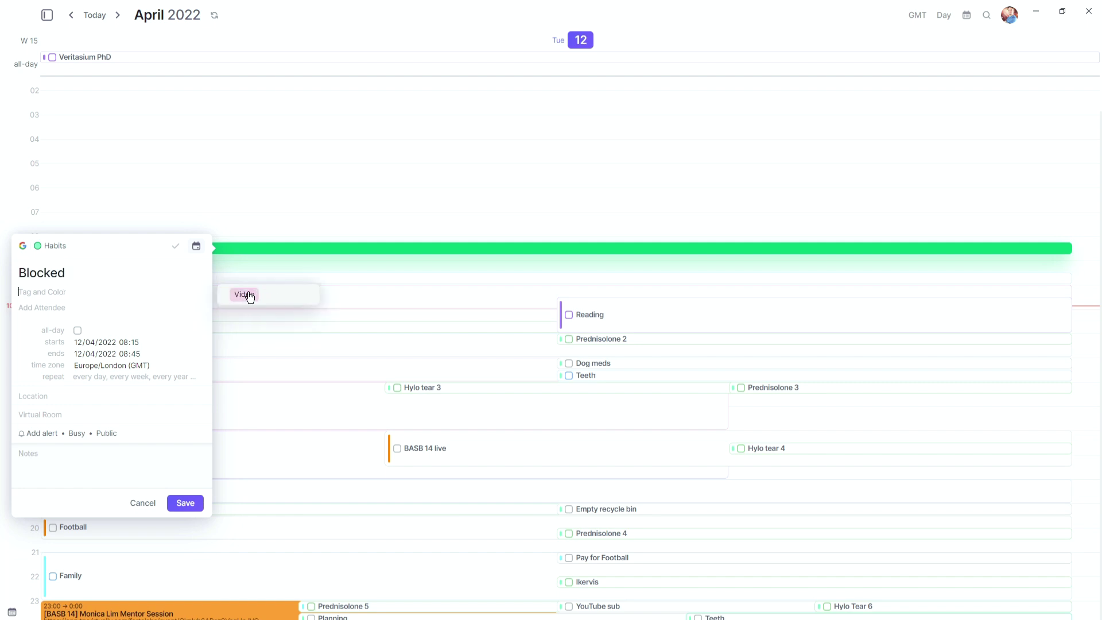
pyautogui.click(64, 306)
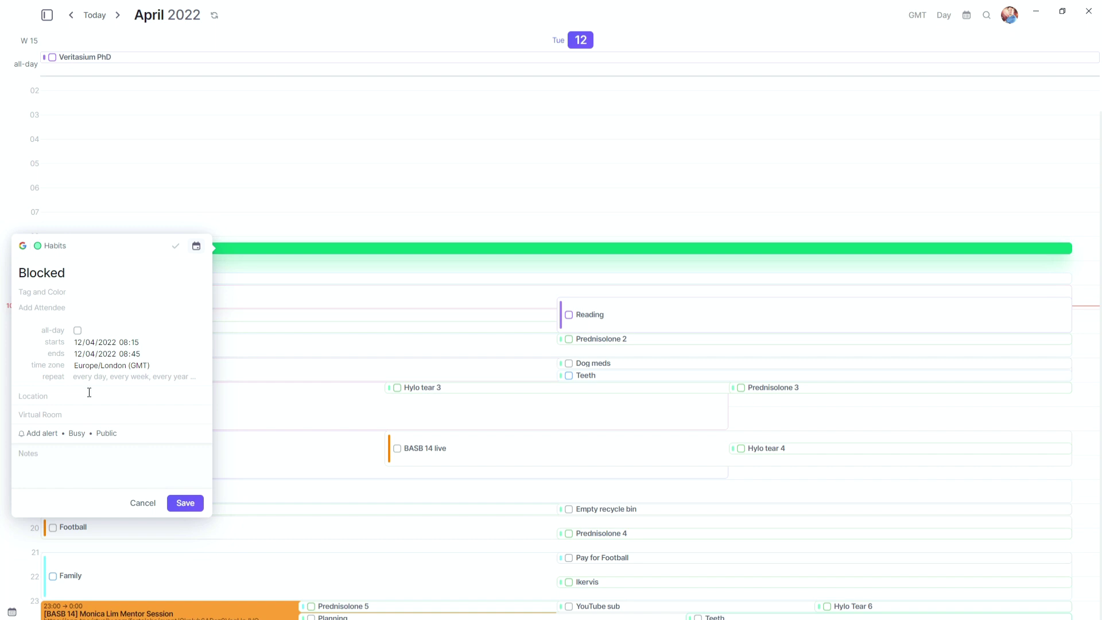
pyautogui.click(71, 413)
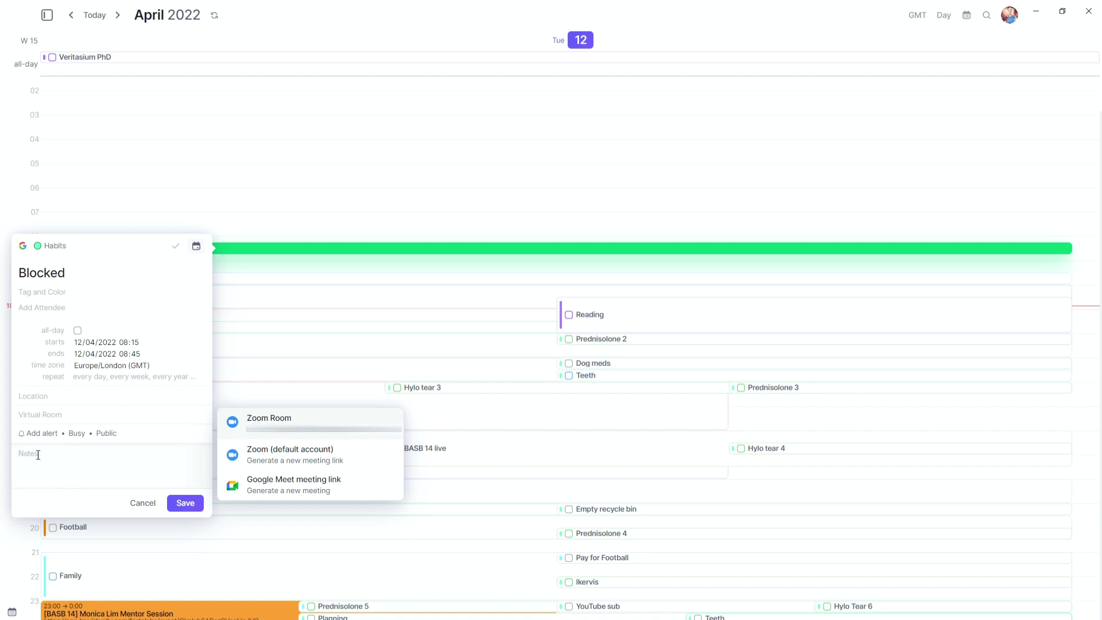
pyautogui.click(42, 433)
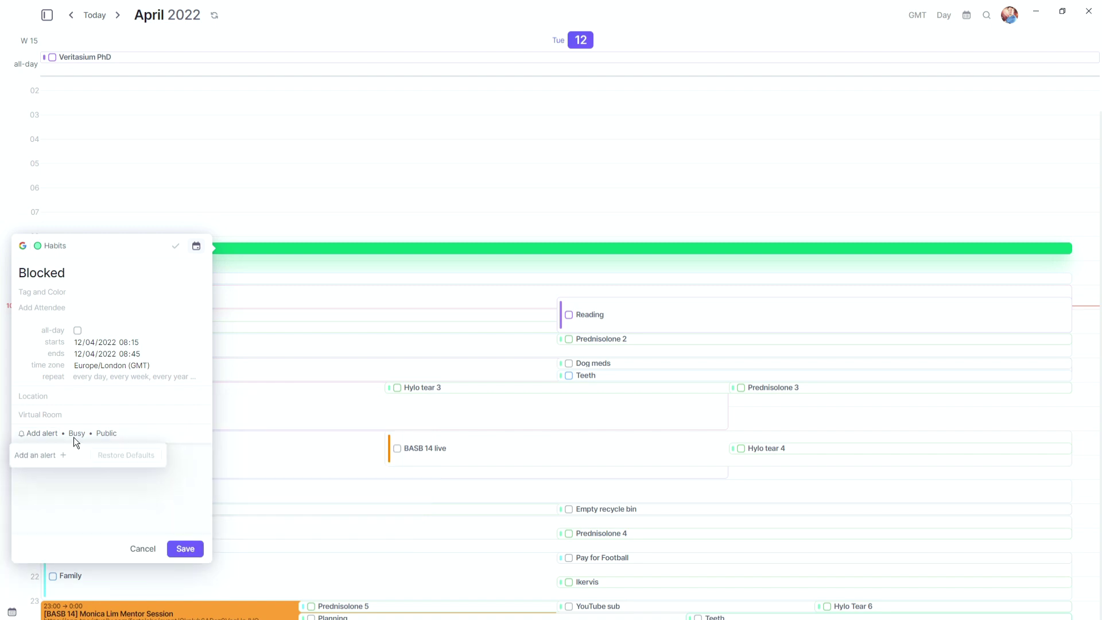
pyautogui.click(105, 434)
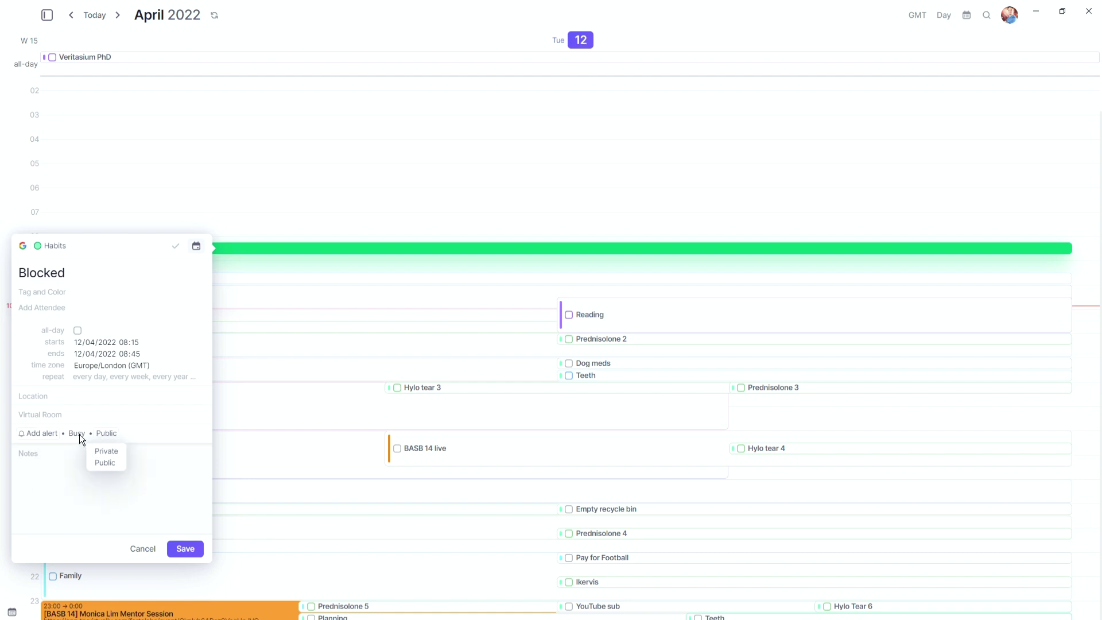
pyautogui.click(78, 433)
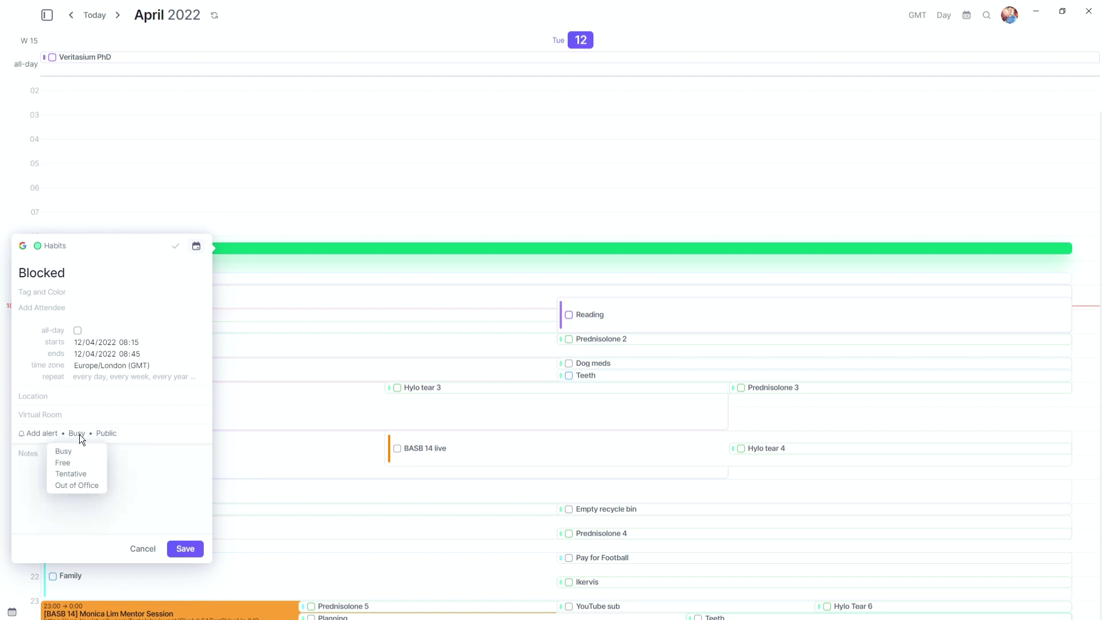
pyautogui.click(135, 466)
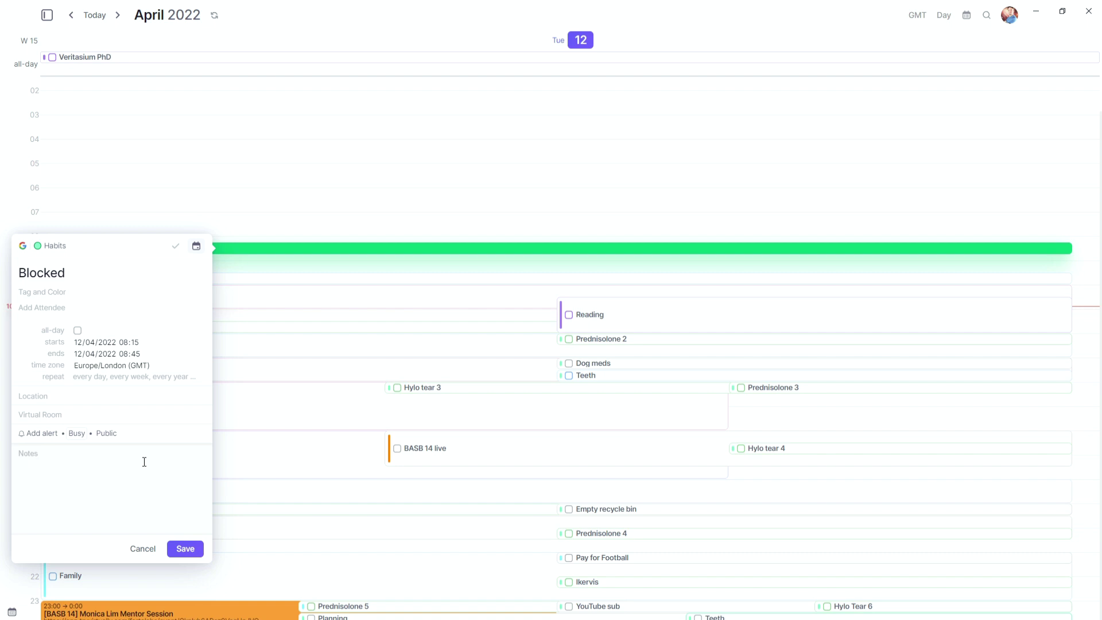
# Move the 08:15 event to the Events calendar and replace its title with 'task' to convert it.
pyautogui.click(63, 246)
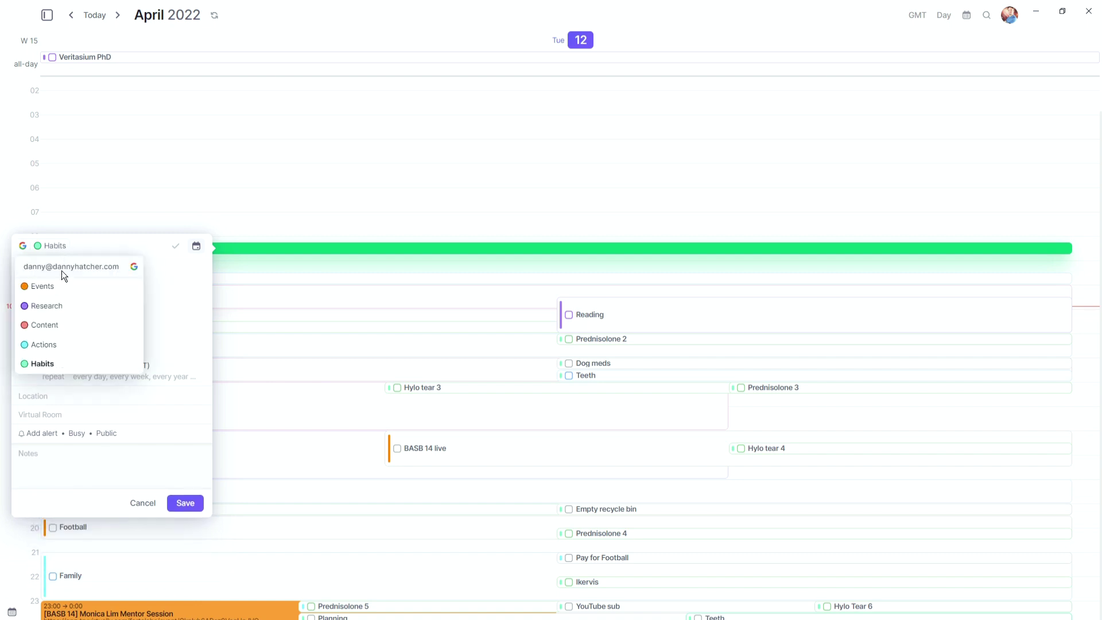
pyautogui.click(48, 287)
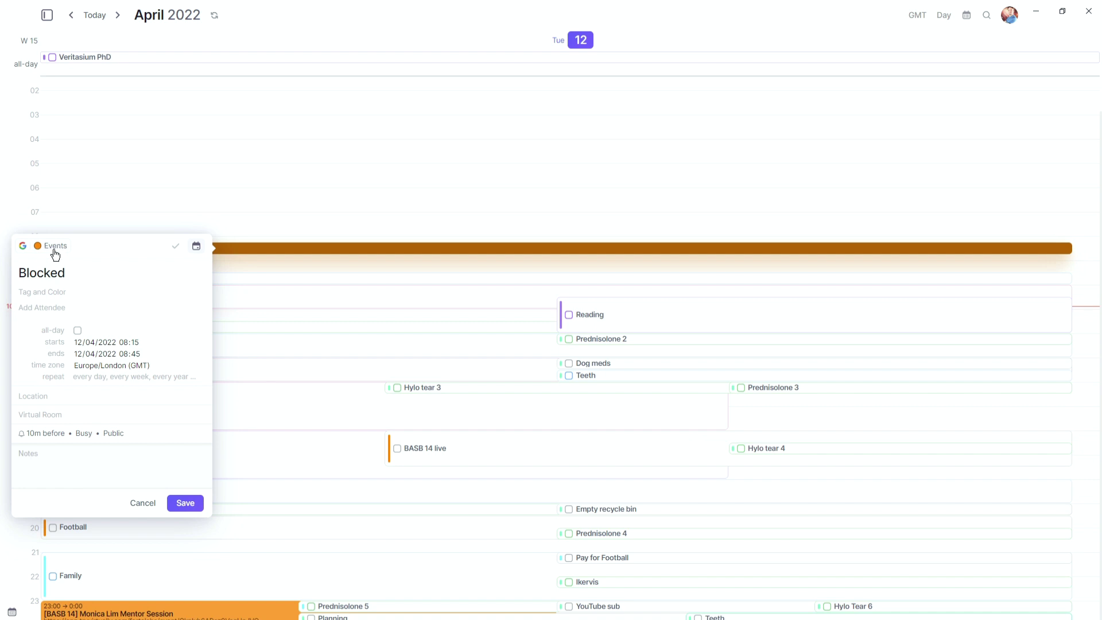
pyautogui.click(174, 265)
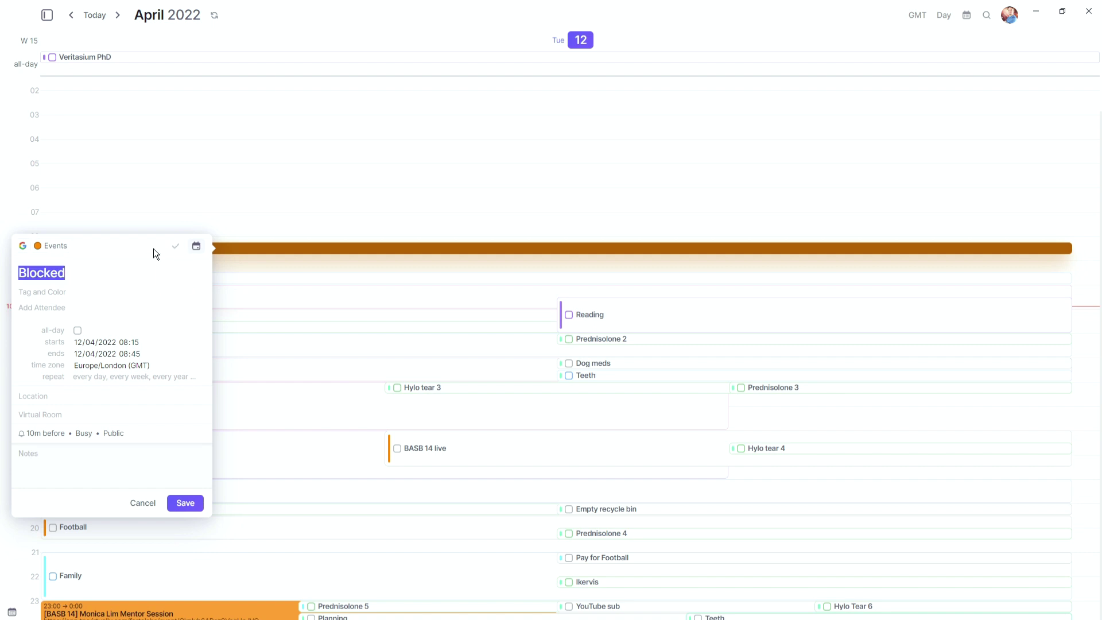
pyautogui.write('task')
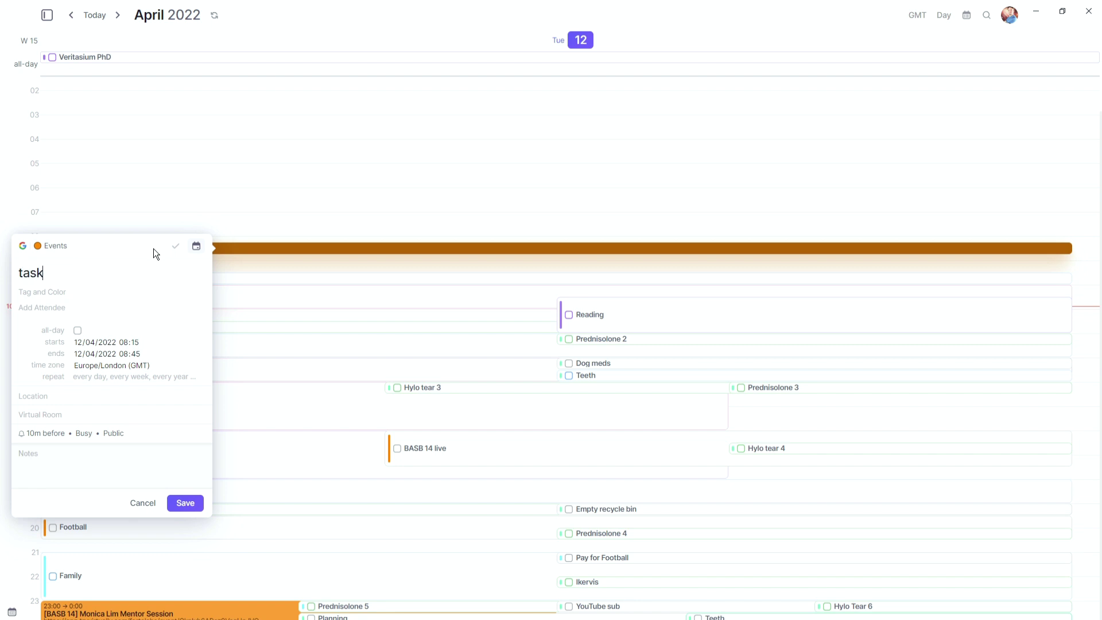
pyautogui.press('space')
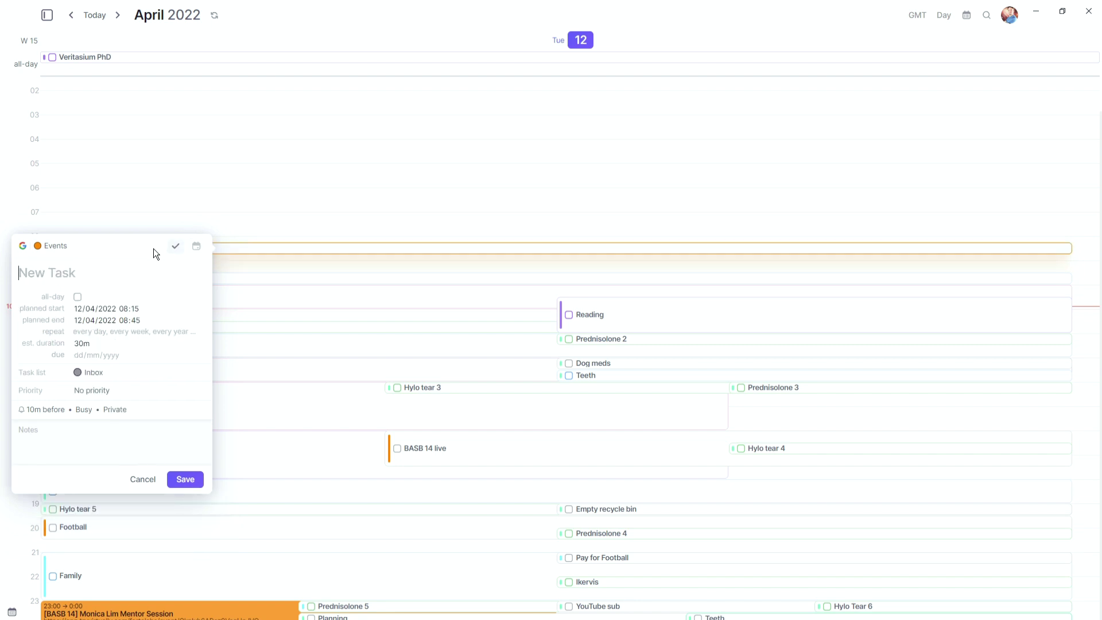
# Title the draft 'new task', check task list and priority choices unchanged, then discard it.
pyautogui.write('new task')
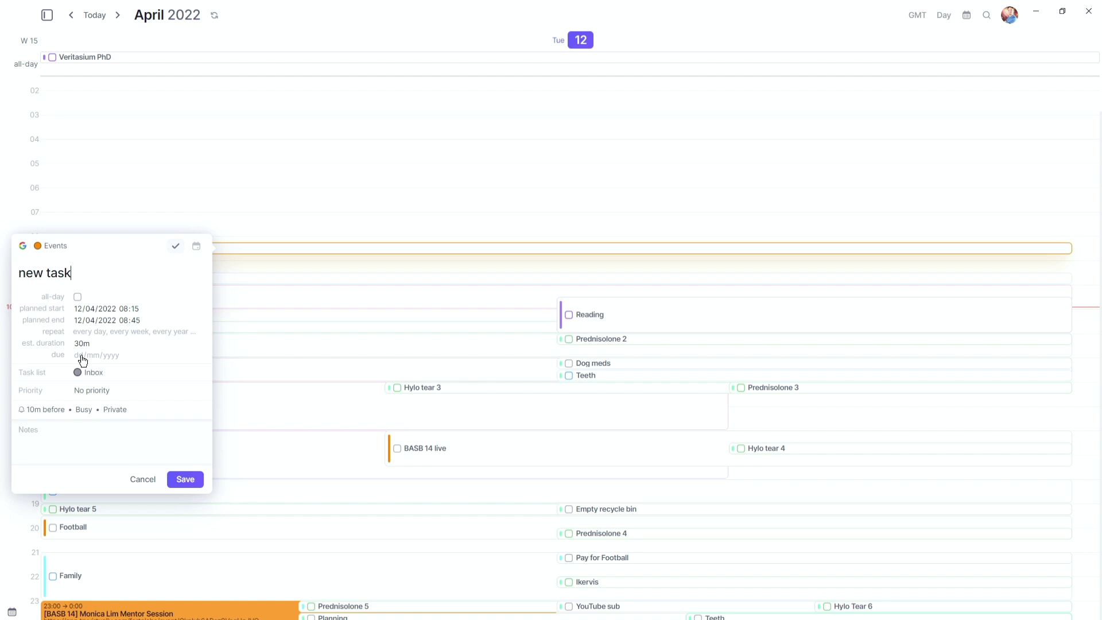
pyautogui.click(91, 377)
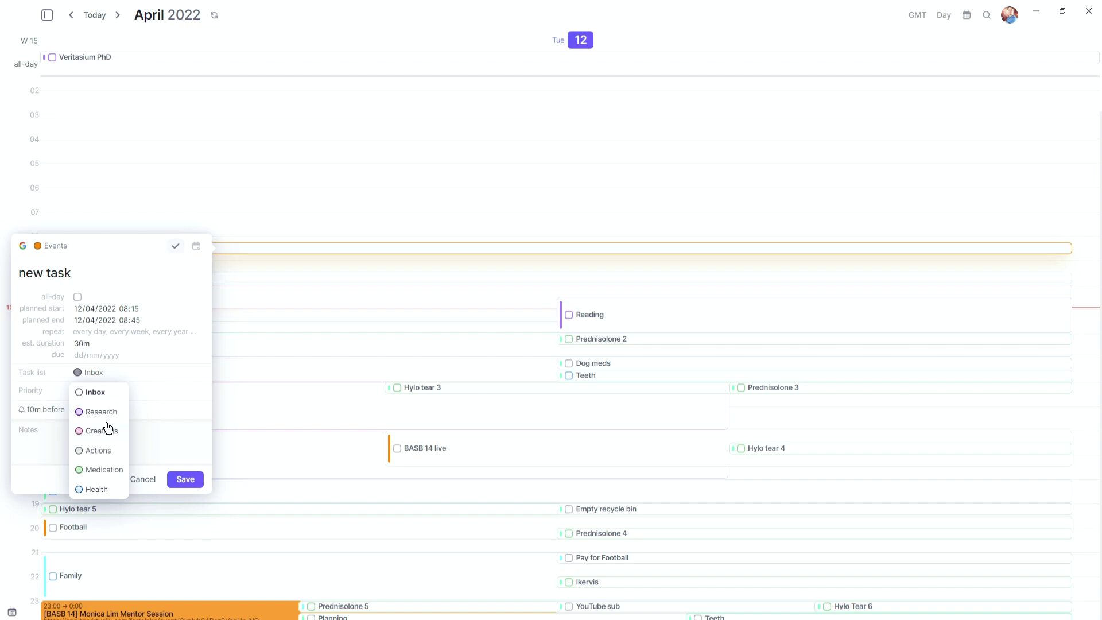
pyautogui.click(98, 392)
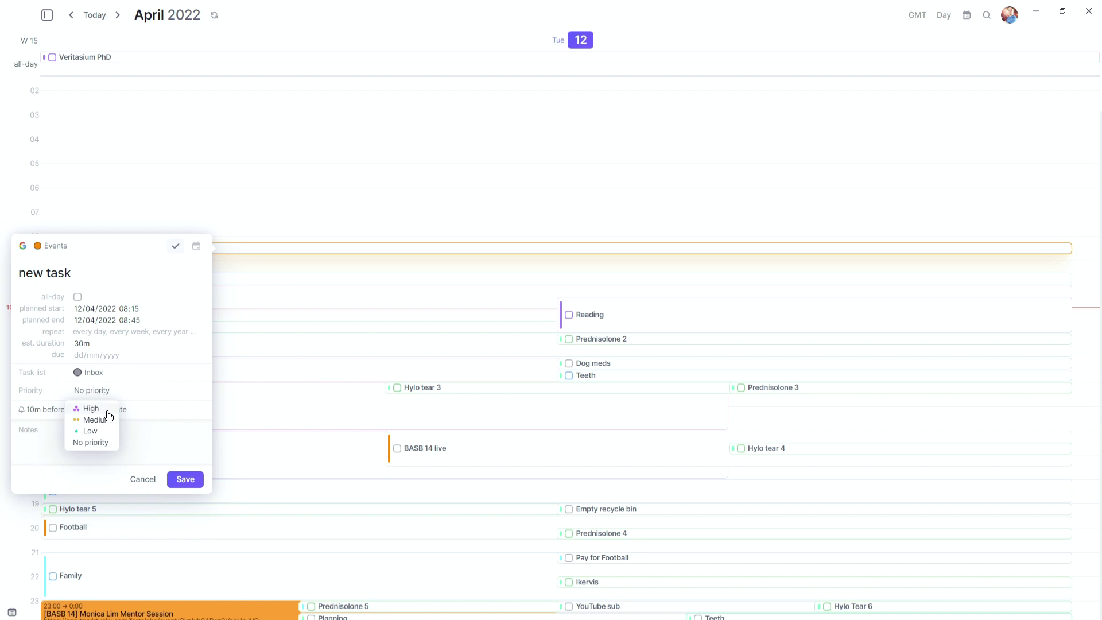
pyautogui.press('Escape')
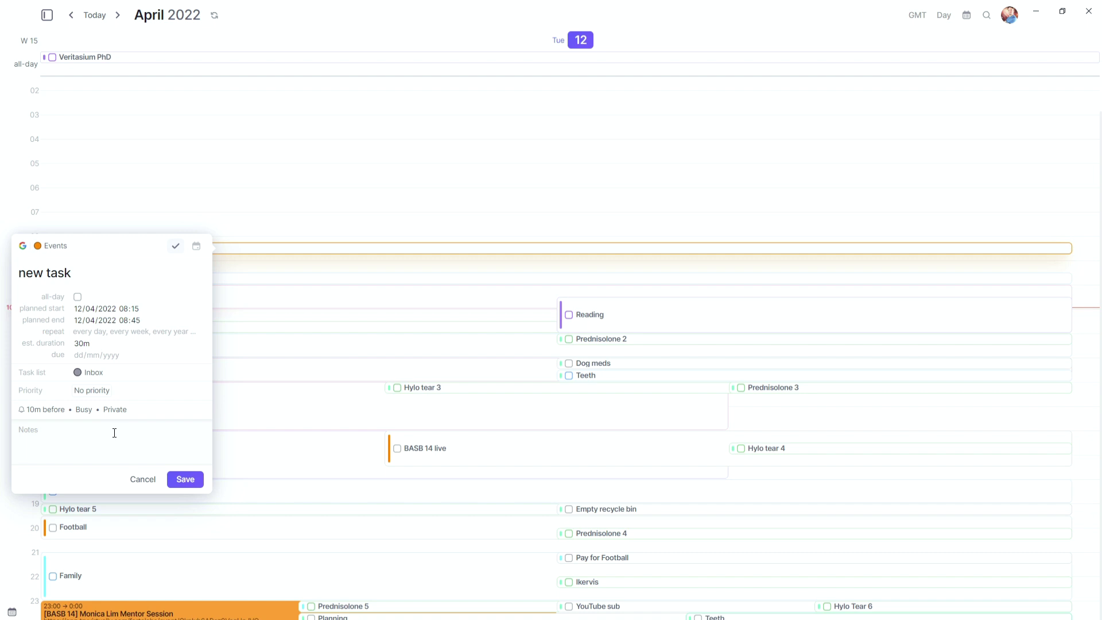
pyautogui.press('Escape')
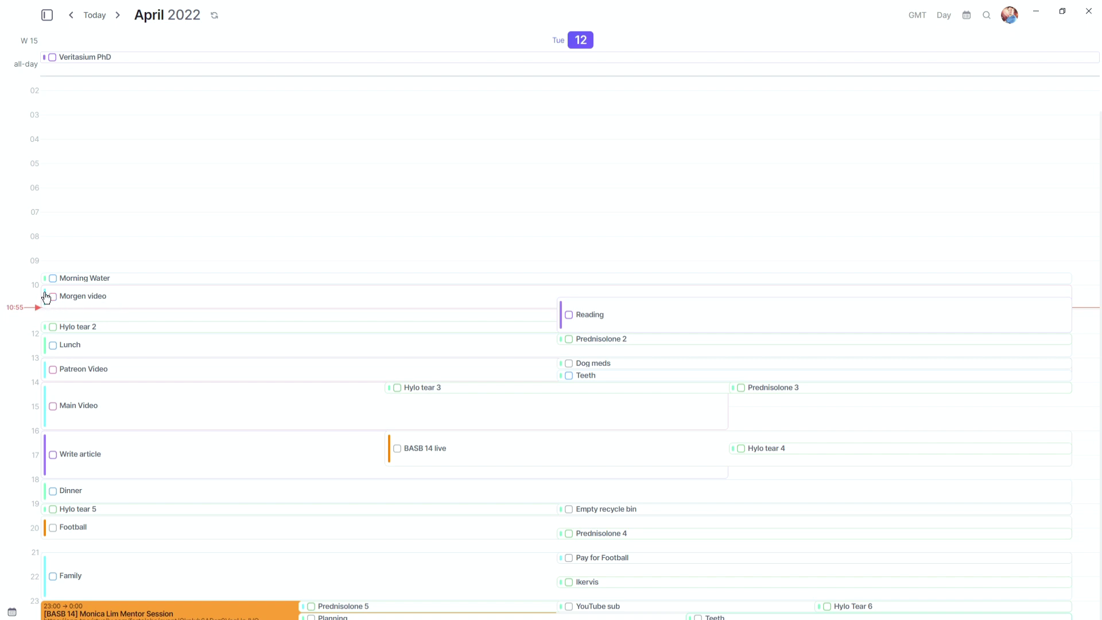
# Open Morgen video's details, look at its calendar choices, and close without saving.
pyautogui.click(167, 297)
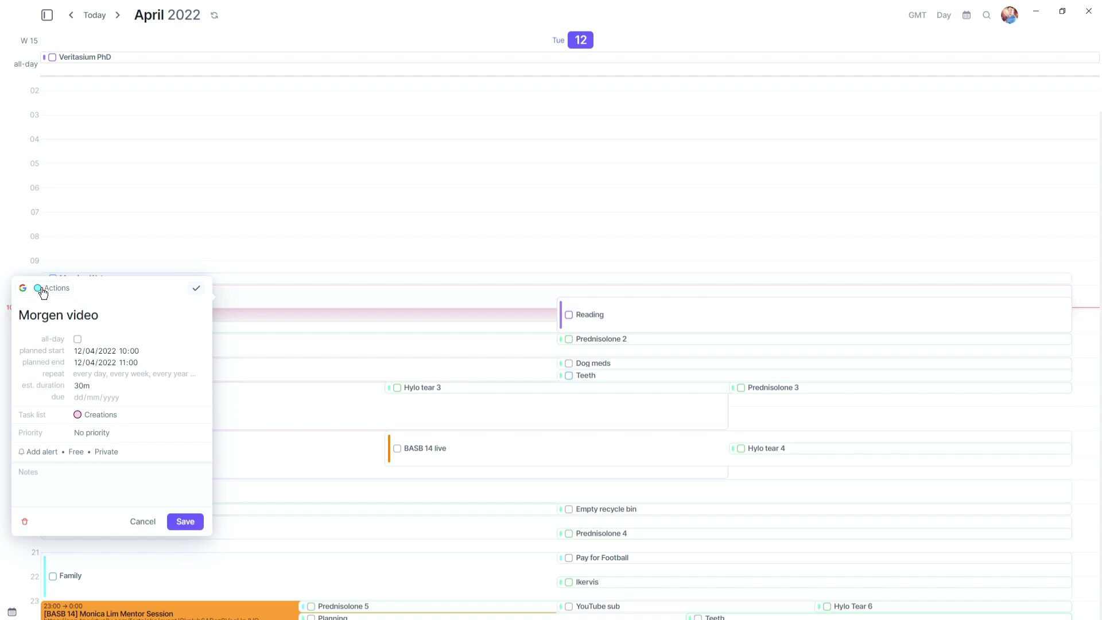
pyautogui.click(49, 290)
pyautogui.click(146, 291)
pyautogui.click(146, 522)
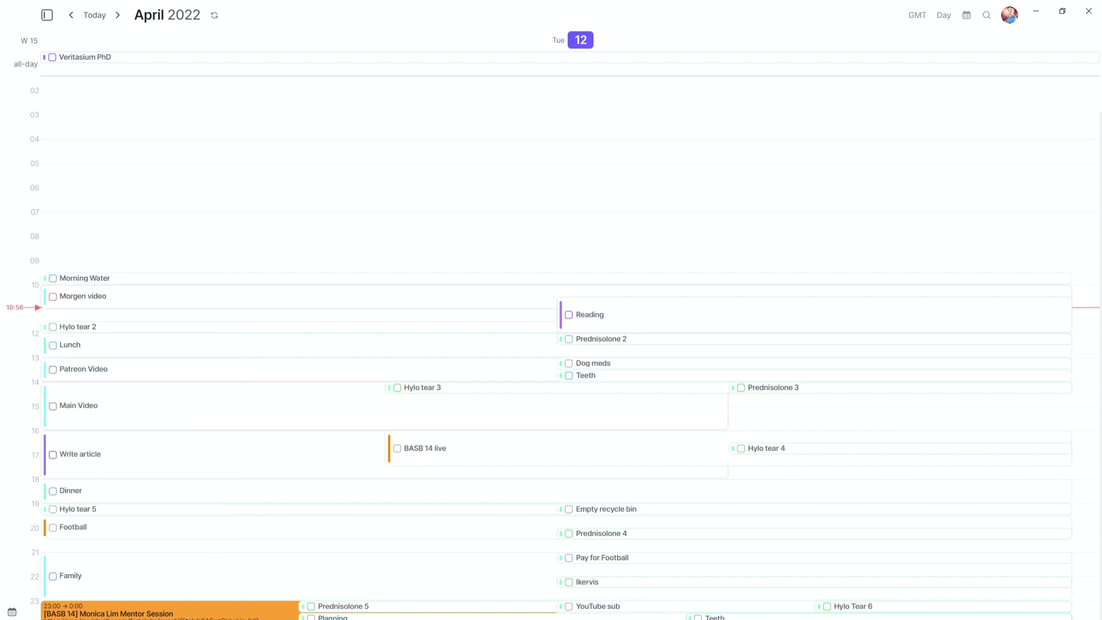
# View the BASB 14 mentor session details, close them, and show the tasks sidebar with Ctrl+B.
pyautogui.click(228, 614)
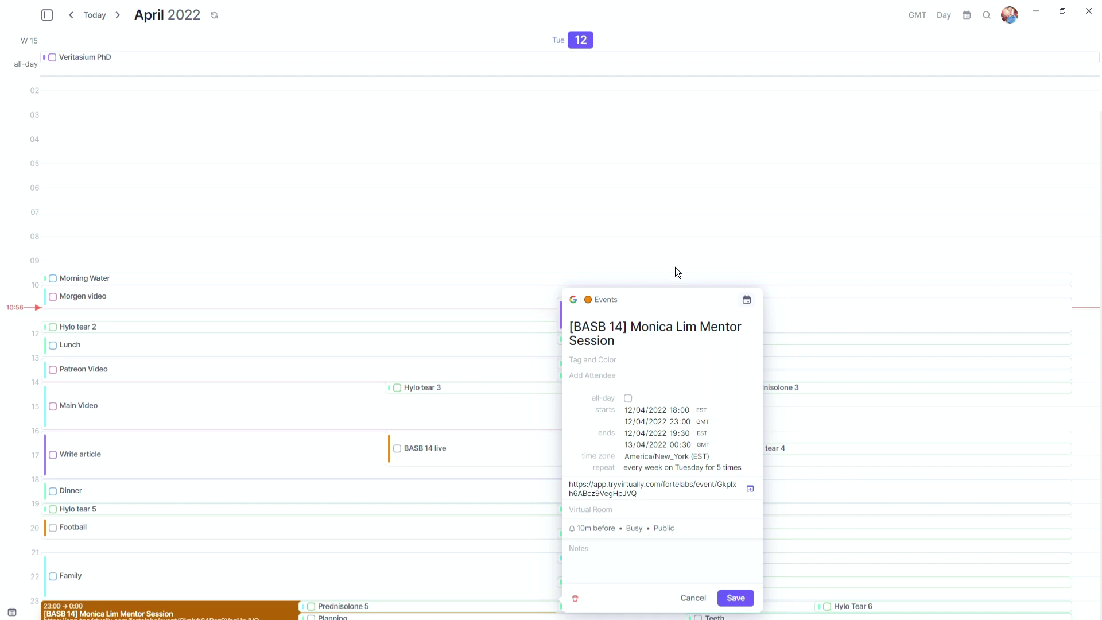
pyautogui.click(750, 491)
pyautogui.moveTo(33, 615)
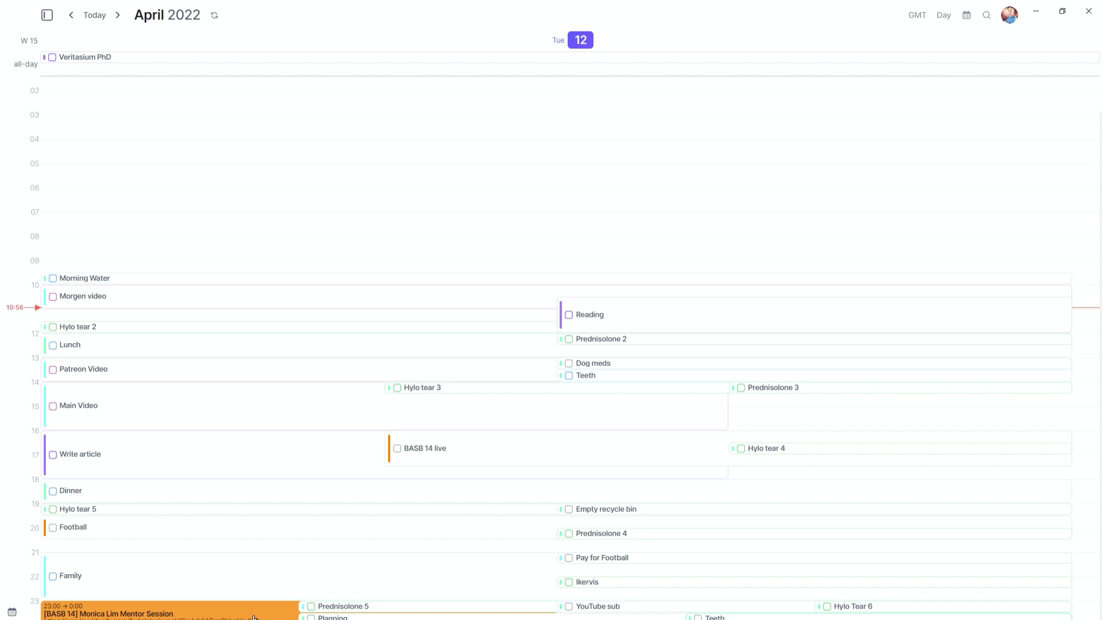
pyautogui.hotkey('ctrl', 'b')
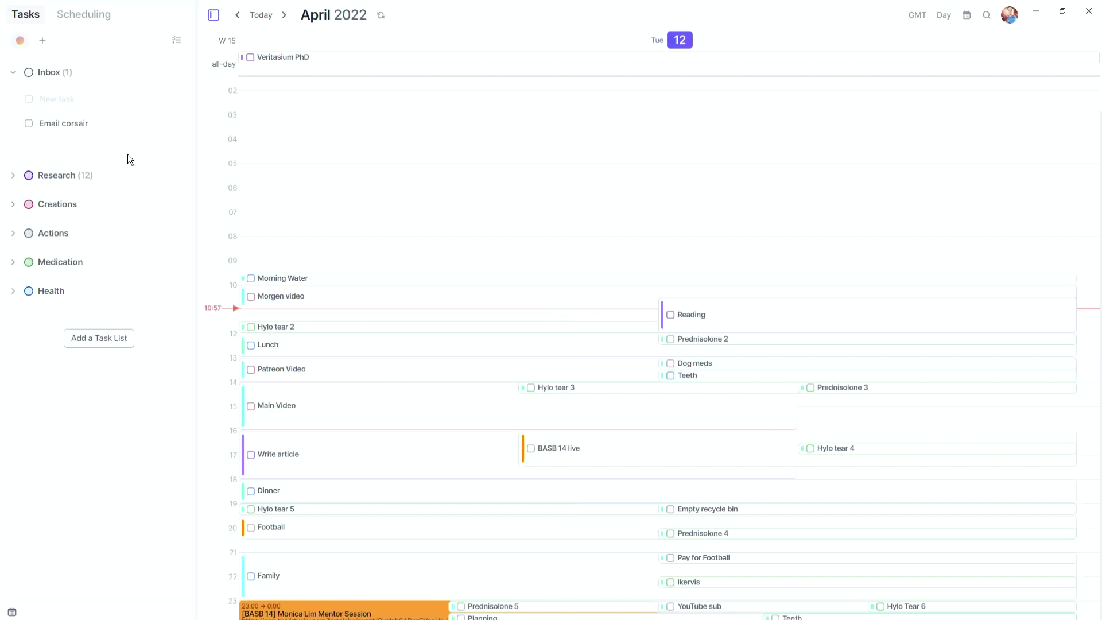
# Expand and collapse the Health, Actions and Medication lists, then expand Research to show its 12 tasks.
pyautogui.click(56, 293)
pyautogui.click(57, 284)
pyautogui.click(60, 264)
pyautogui.click(55, 235)
pyautogui.click(55, 235)
pyautogui.click(62, 261)
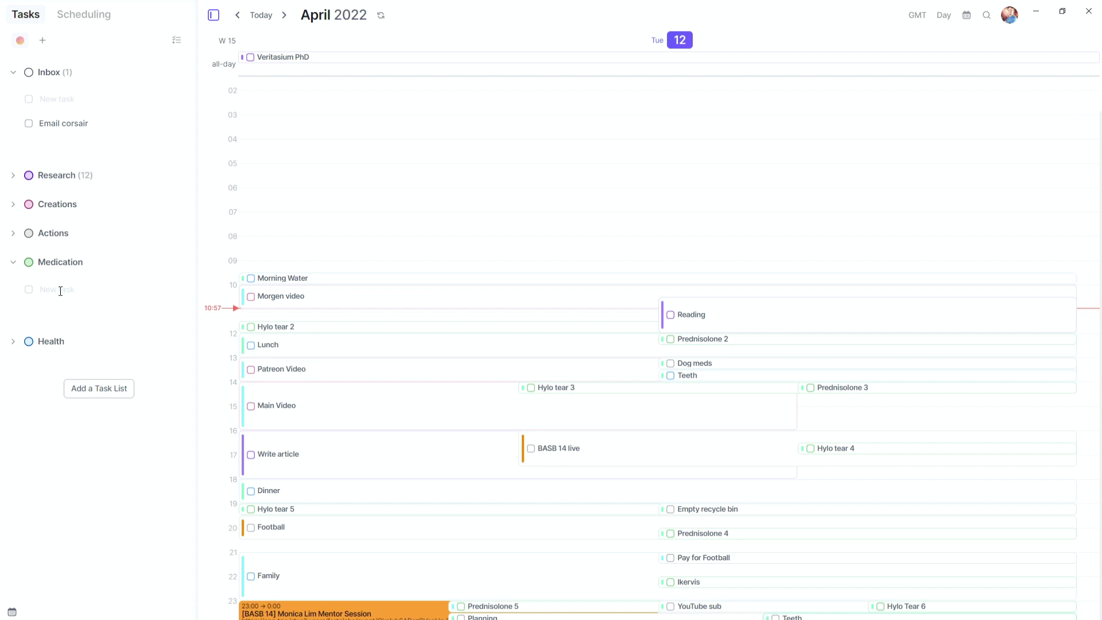
pyautogui.click(61, 288)
pyautogui.click(51, 261)
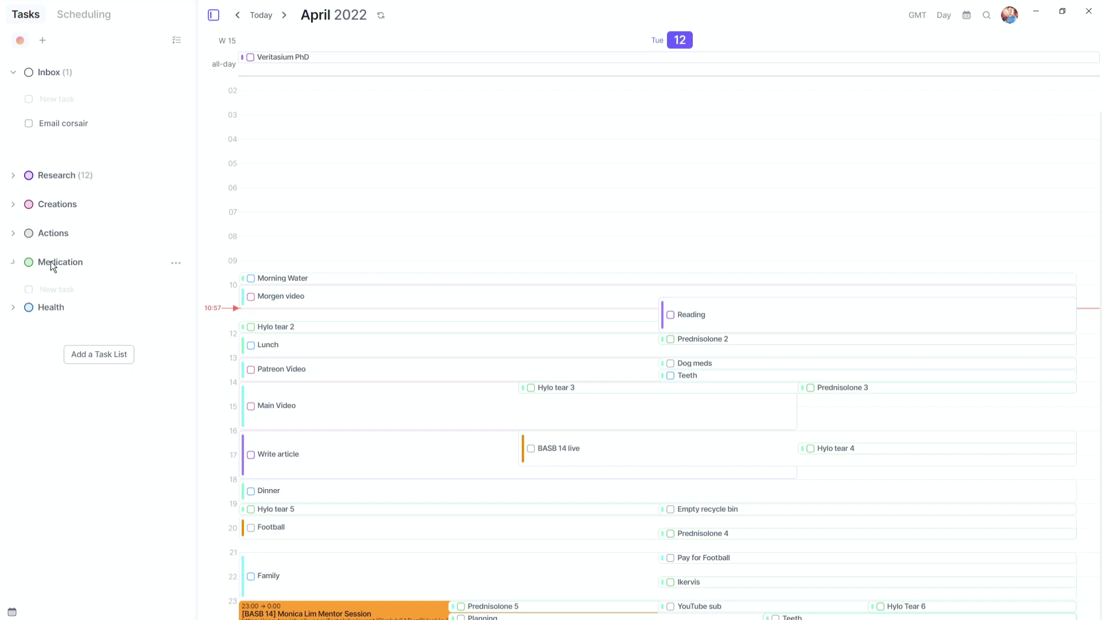
pyautogui.click(49, 174)
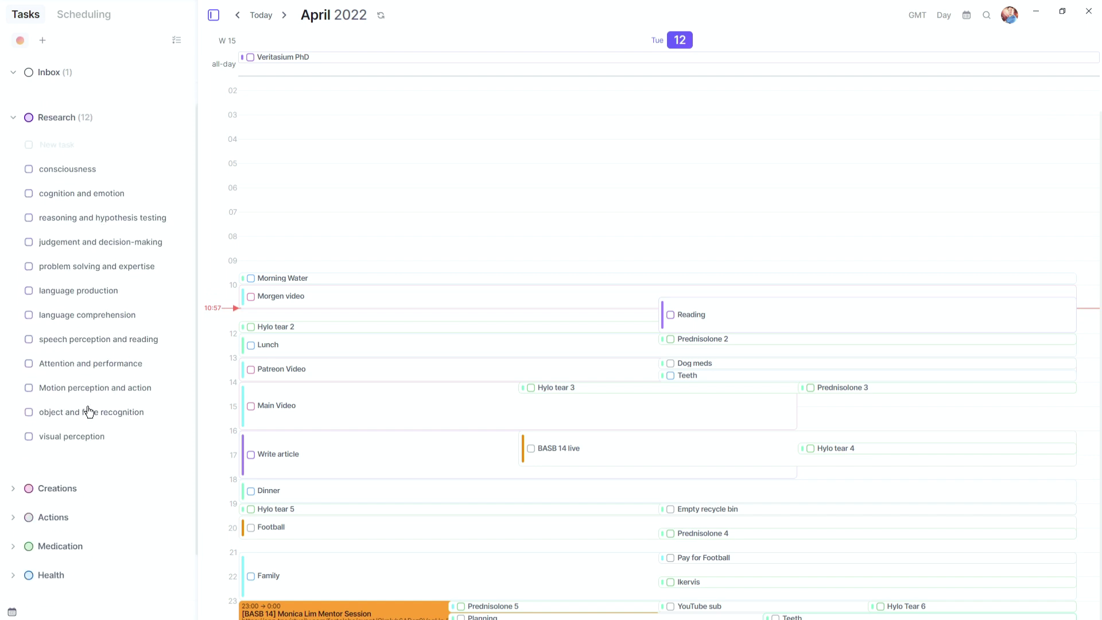
pyautogui.scroll(-1, 98, 435)
pyautogui.scroll(1, 93, 321)
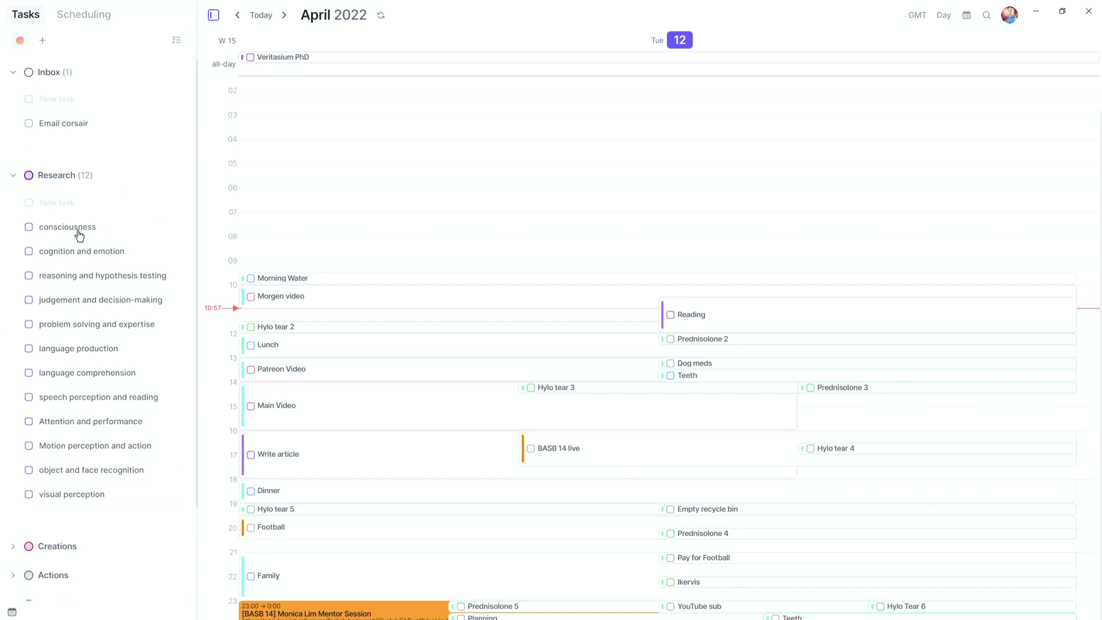
pyautogui.moveTo(80, 232); pyautogui.dragTo(371, 239)
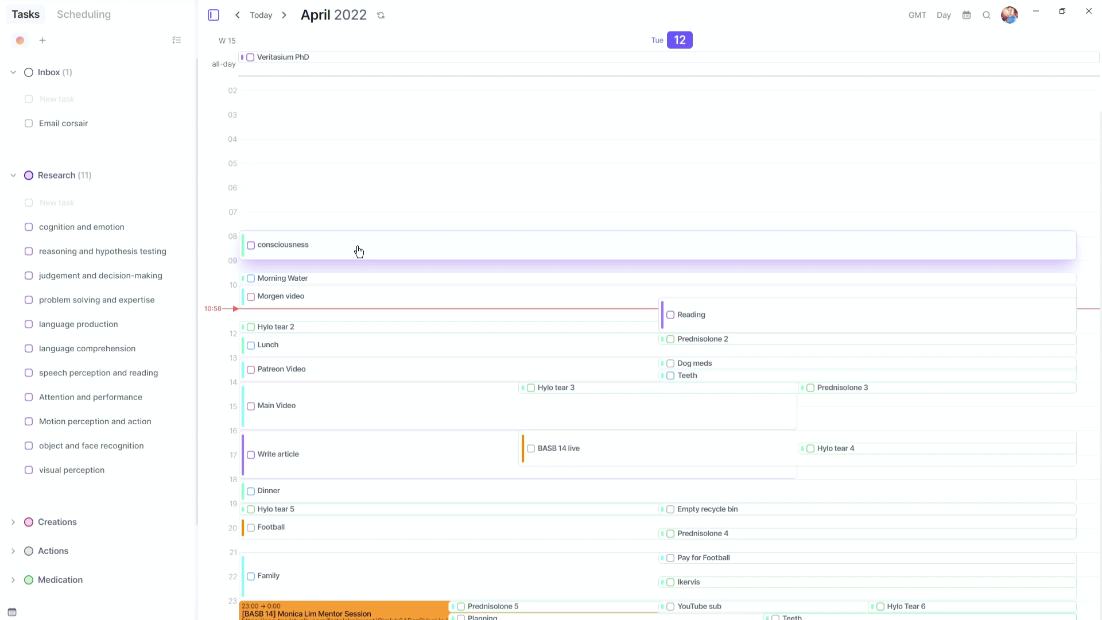
pyautogui.rightClick(356, 248)
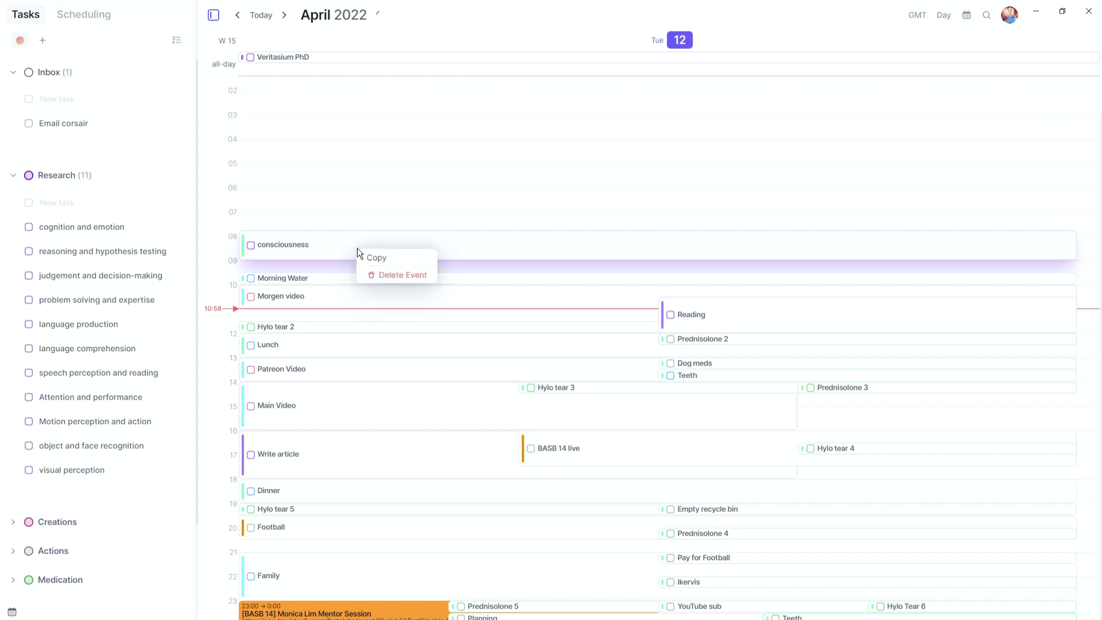
pyautogui.click(401, 275)
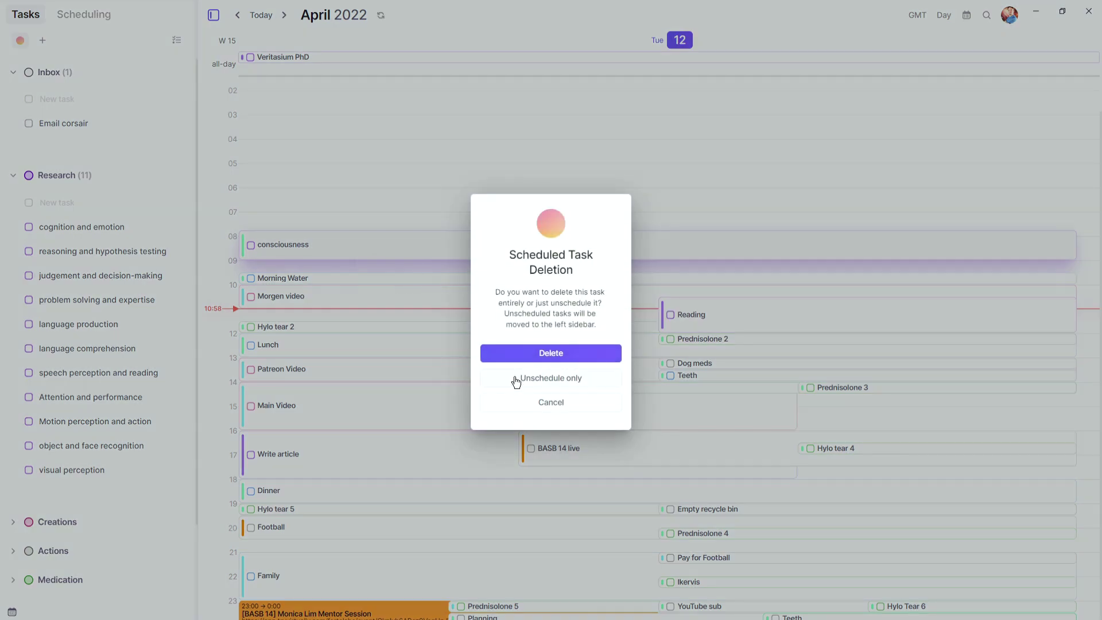
pyautogui.click(606, 383)
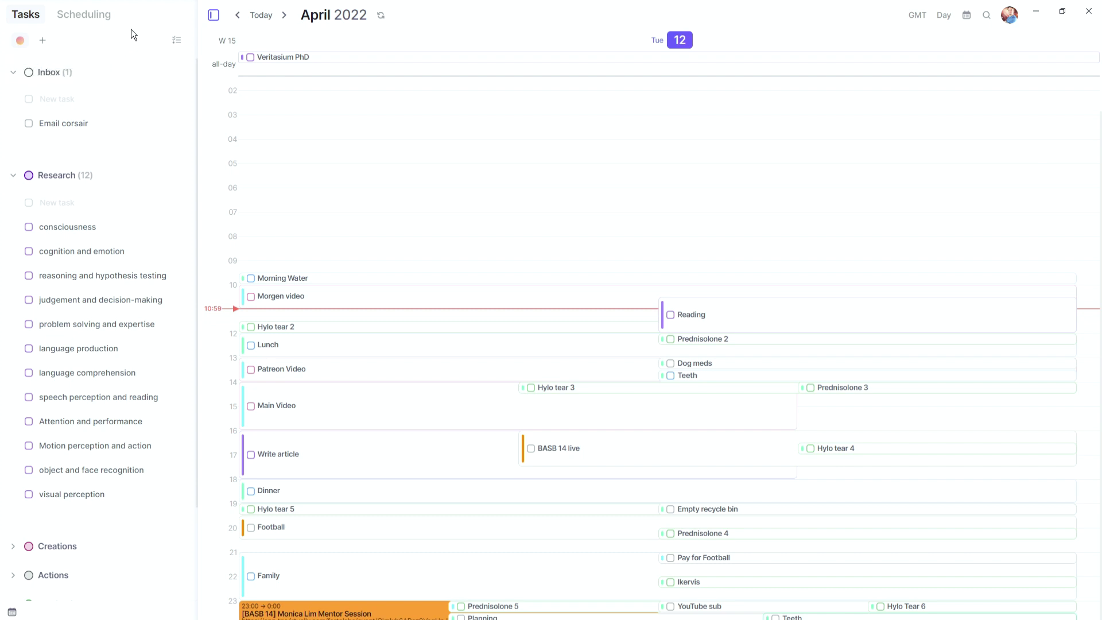
# Peek at list sorting options, confirm BASB 14 live repeats weekly, then switch the sidebar to Scheduling.
pyautogui.click(177, 40)
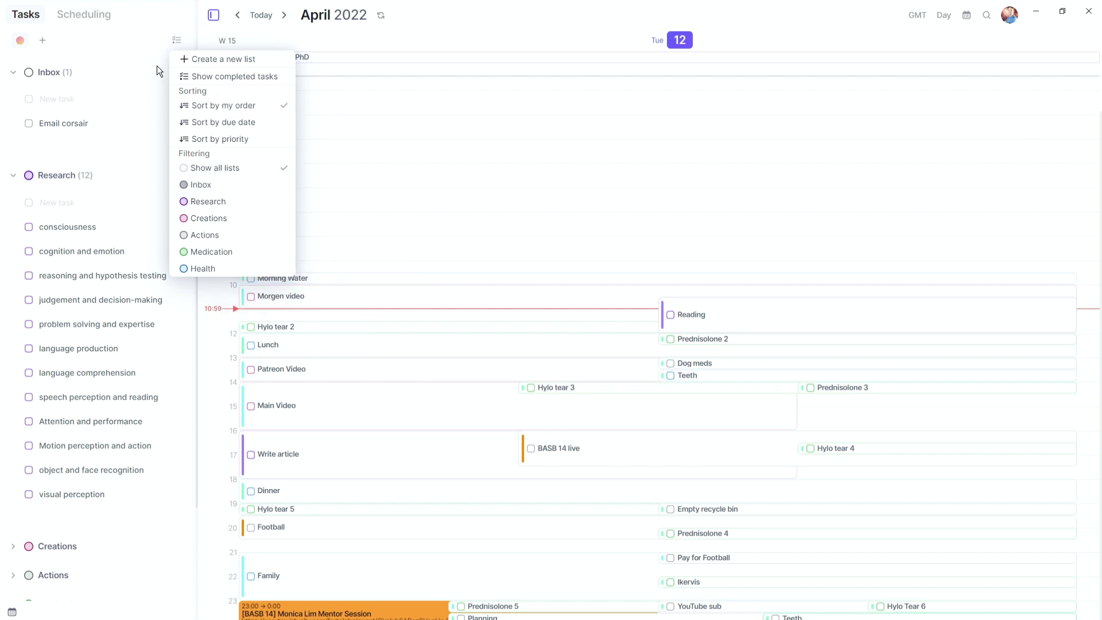
pyautogui.click(133, 52)
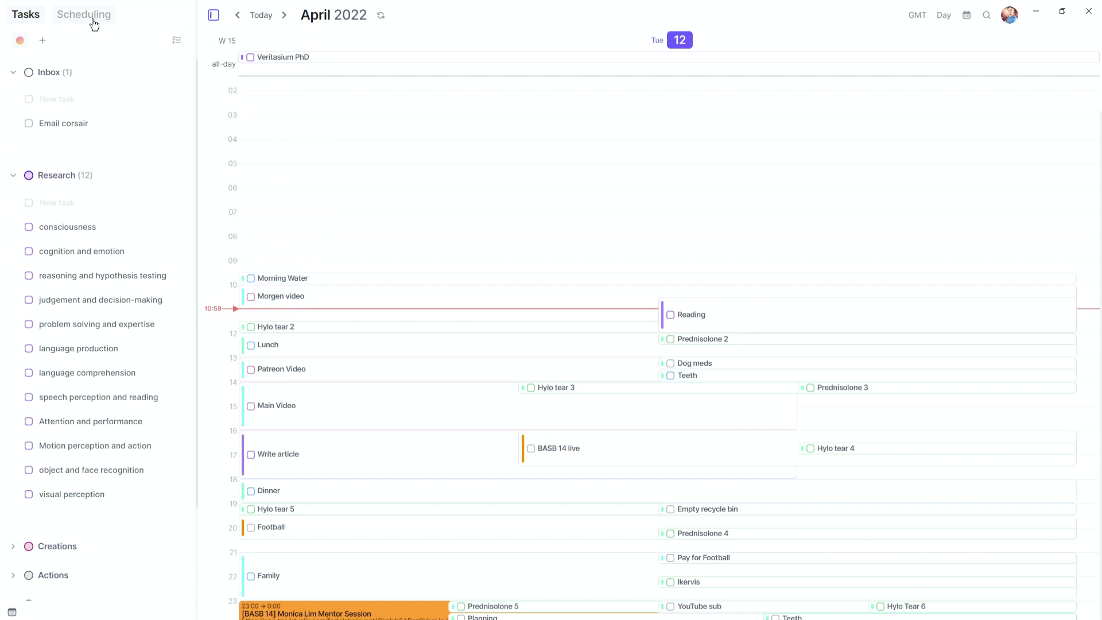
pyautogui.click(593, 454)
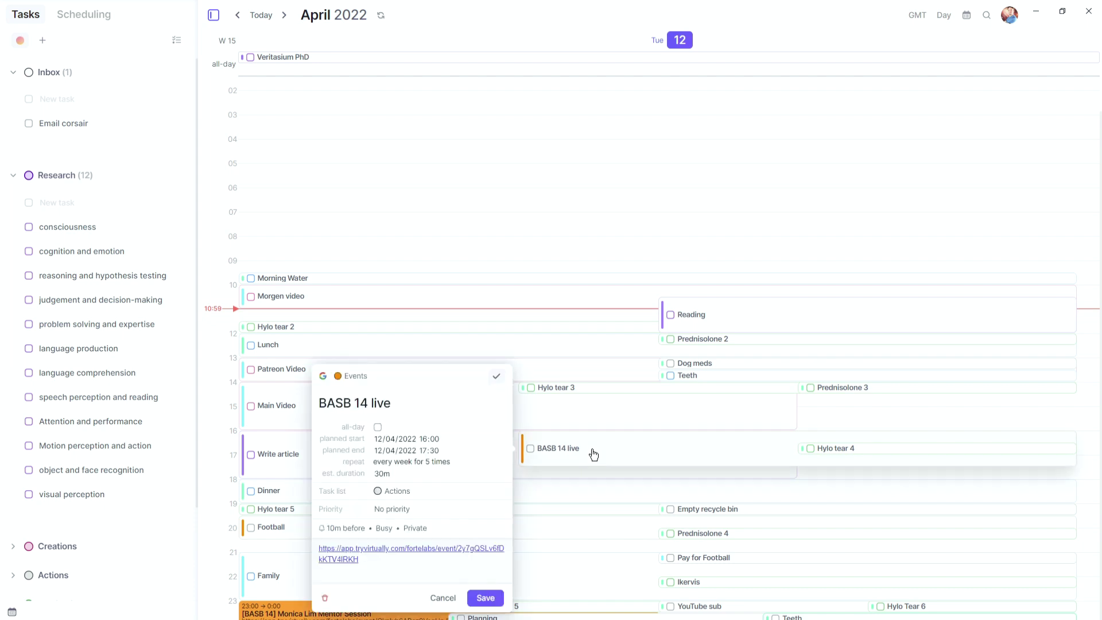
pyautogui.click(415, 463)
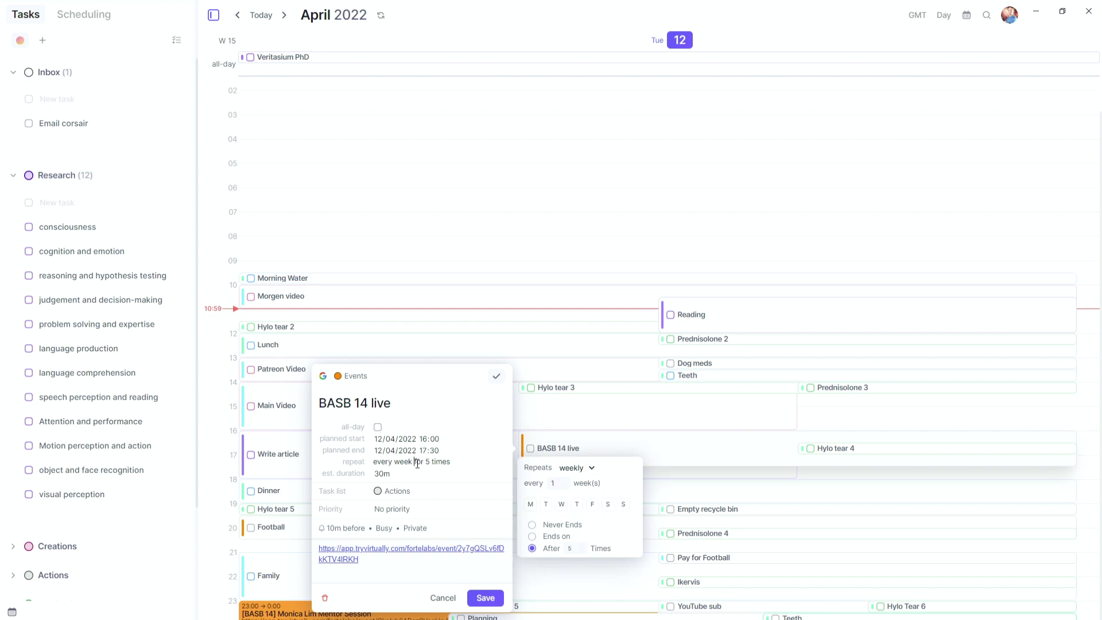
pyautogui.click(590, 469)
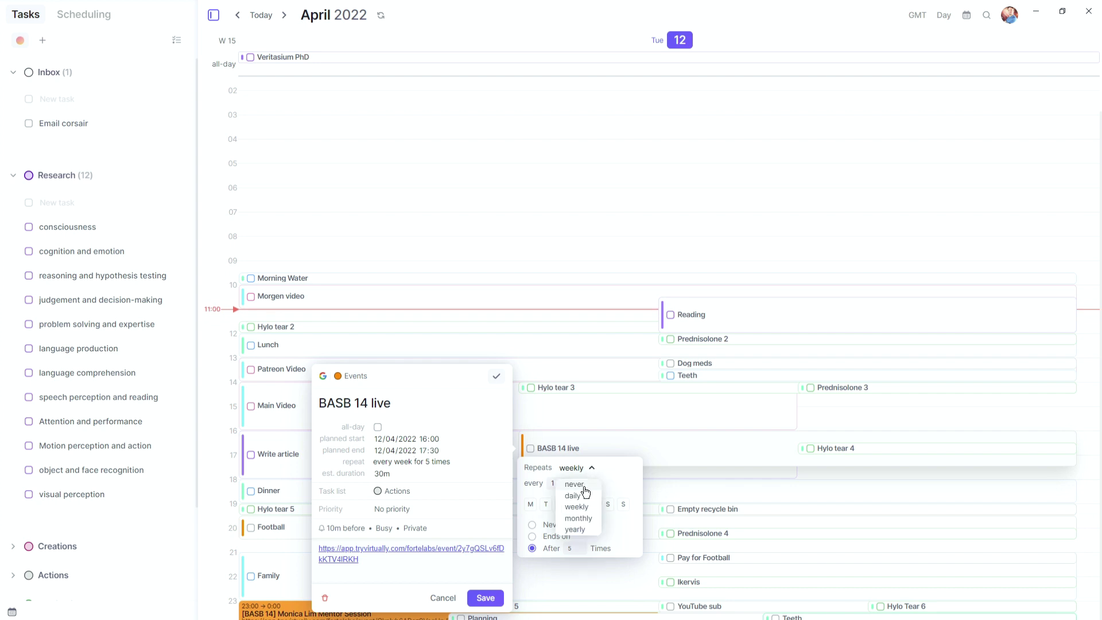
pyautogui.click(622, 474)
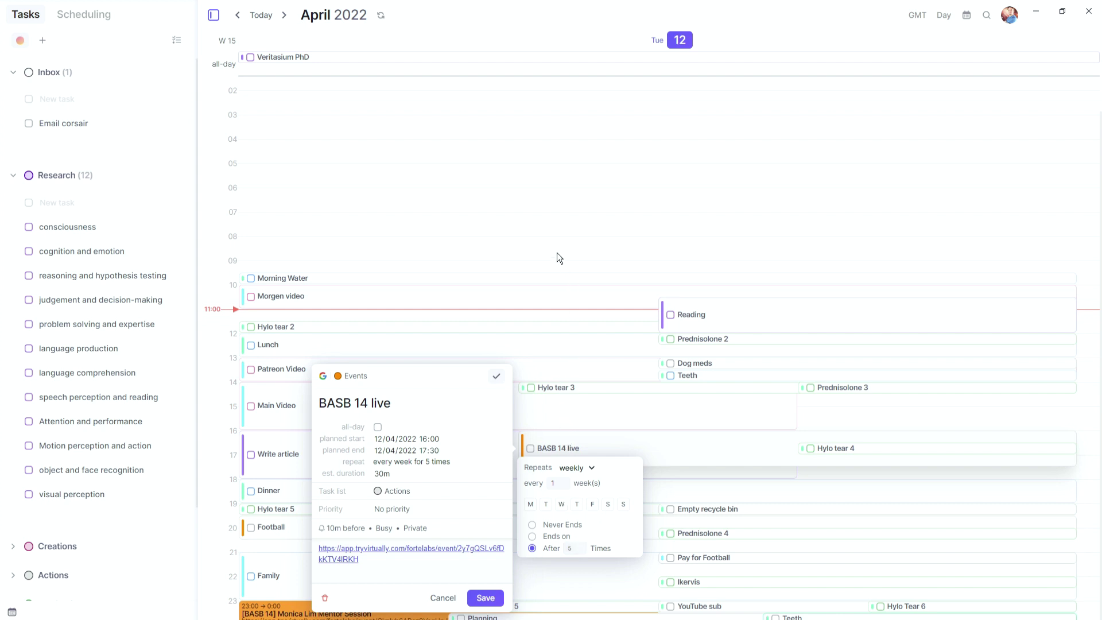
pyautogui.click(84, 14)
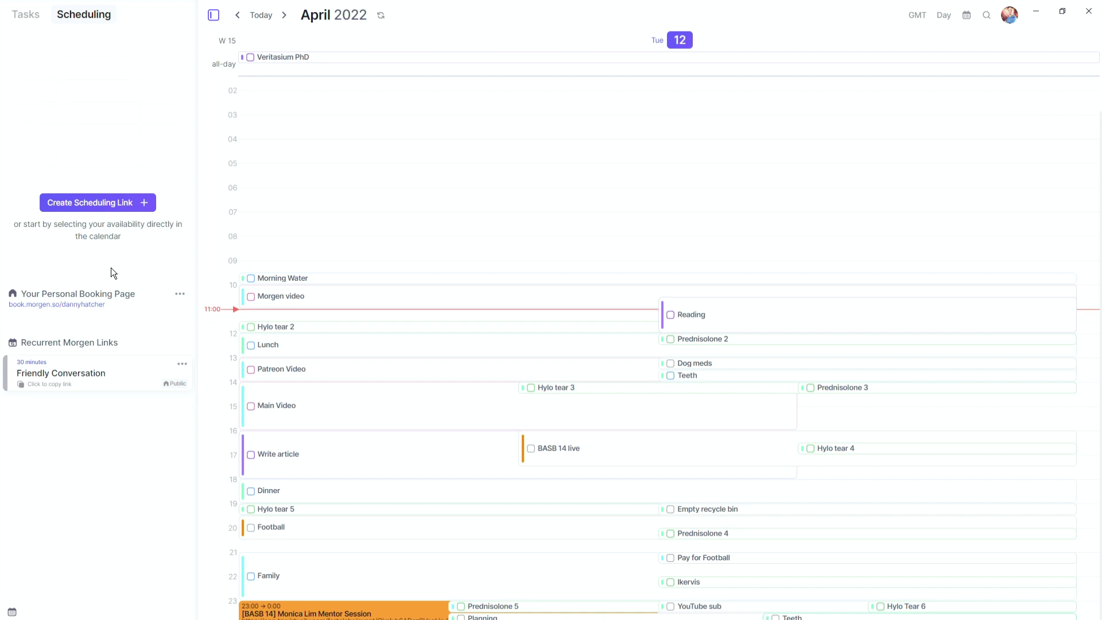
# Open the Friendly Conversation link in the editor to view its Mon–Fri weekly availability and settings.
pyautogui.click(180, 293)
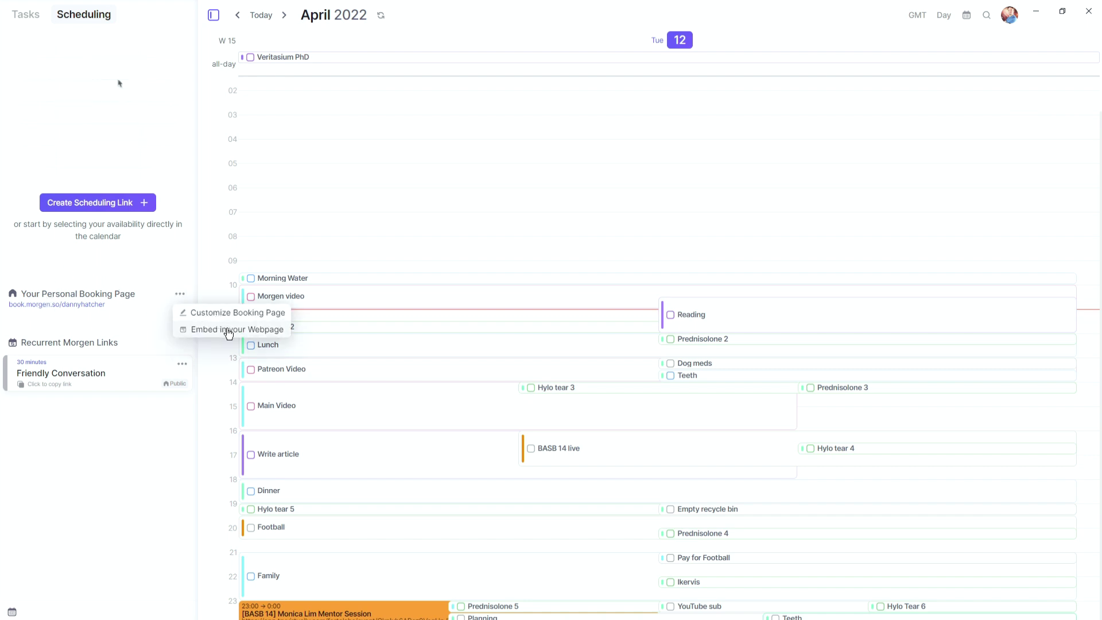
pyautogui.click(153, 280)
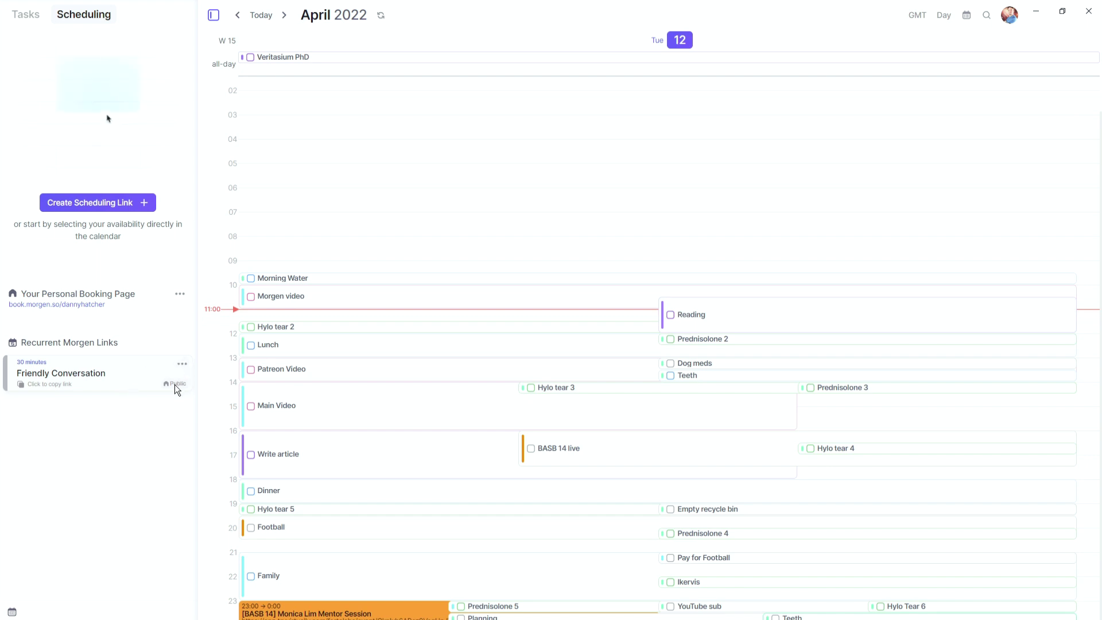
pyautogui.click(182, 364)
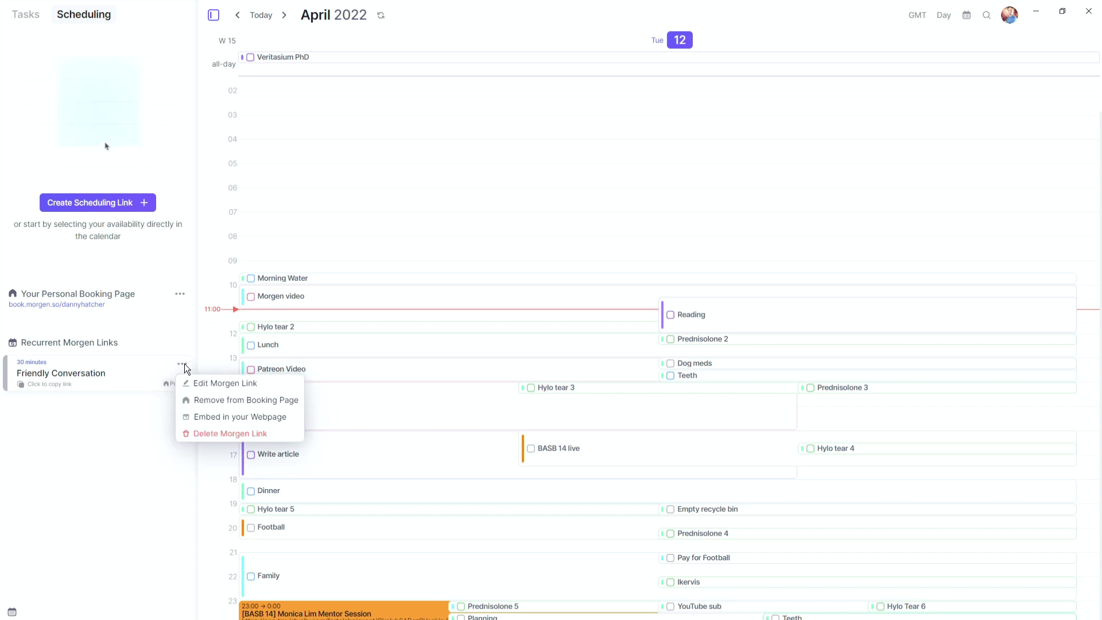
pyautogui.click(215, 383)
pyautogui.scroll(-2, 107, 148)
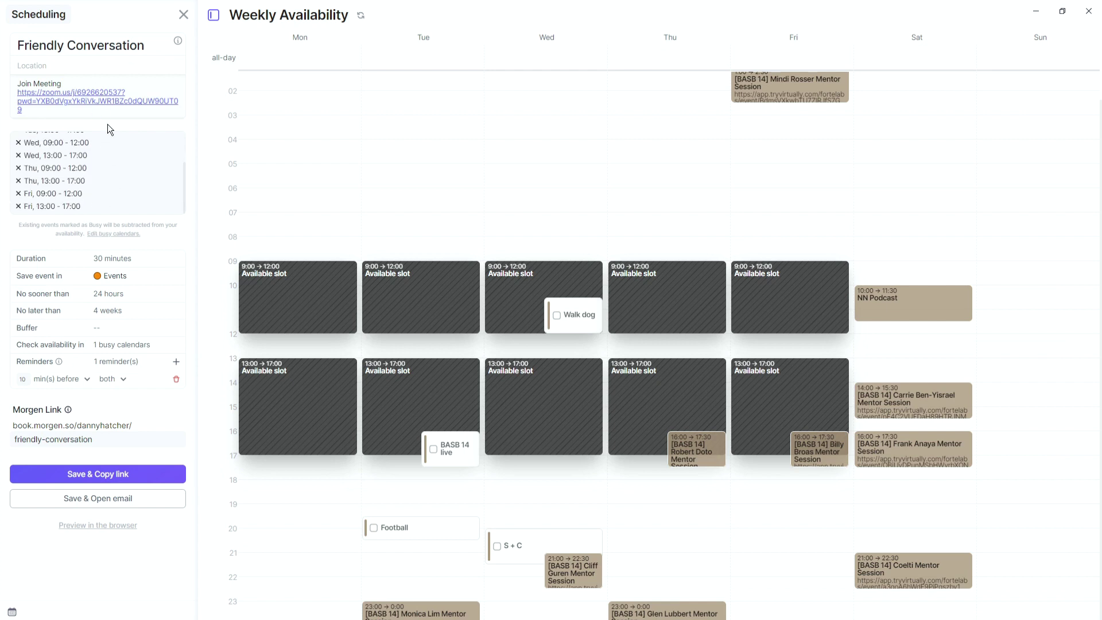
# Review the minimum notice, booking horizon, buffer, busy-calendar and reminder recipient options without changing them.
pyautogui.click(114, 299)
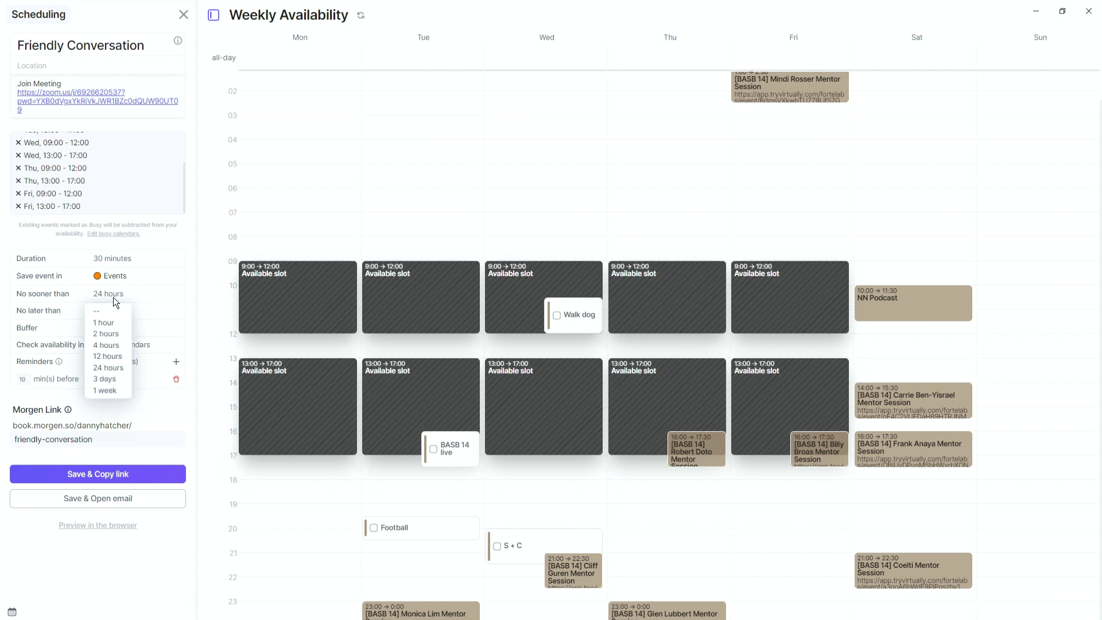
pyautogui.click(66, 298)
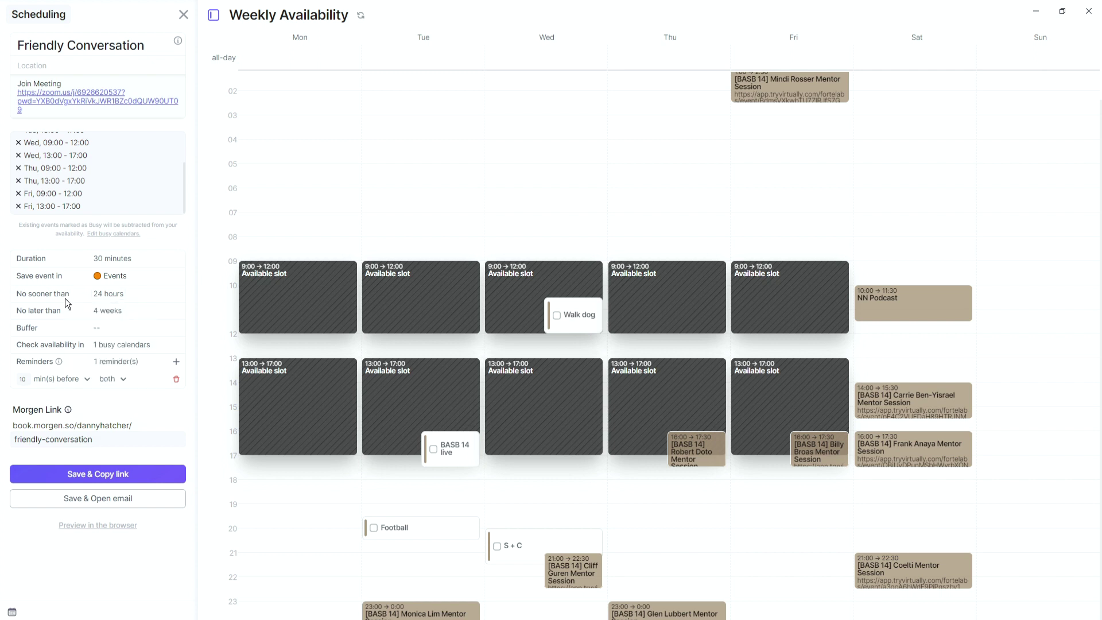
pyautogui.click(115, 311)
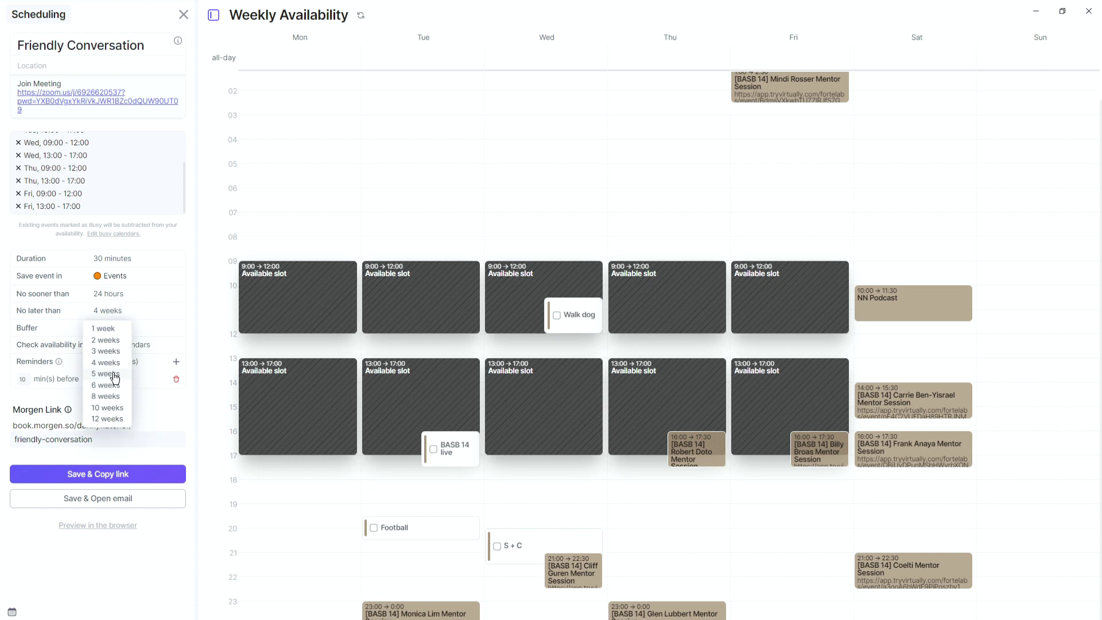
pyautogui.click(67, 311)
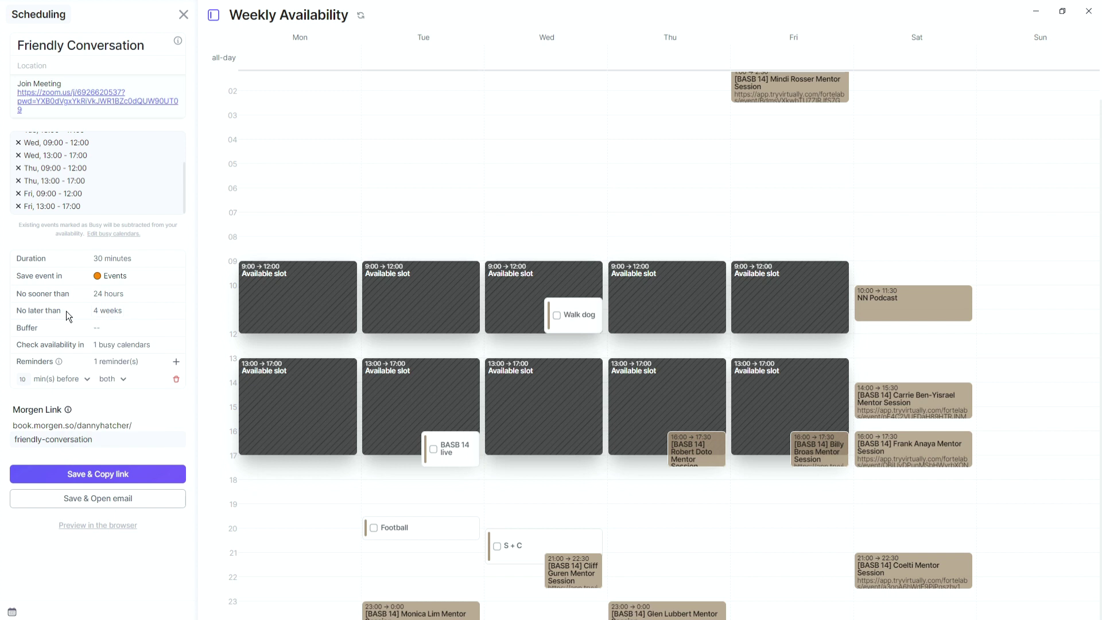
pyautogui.click(96, 328)
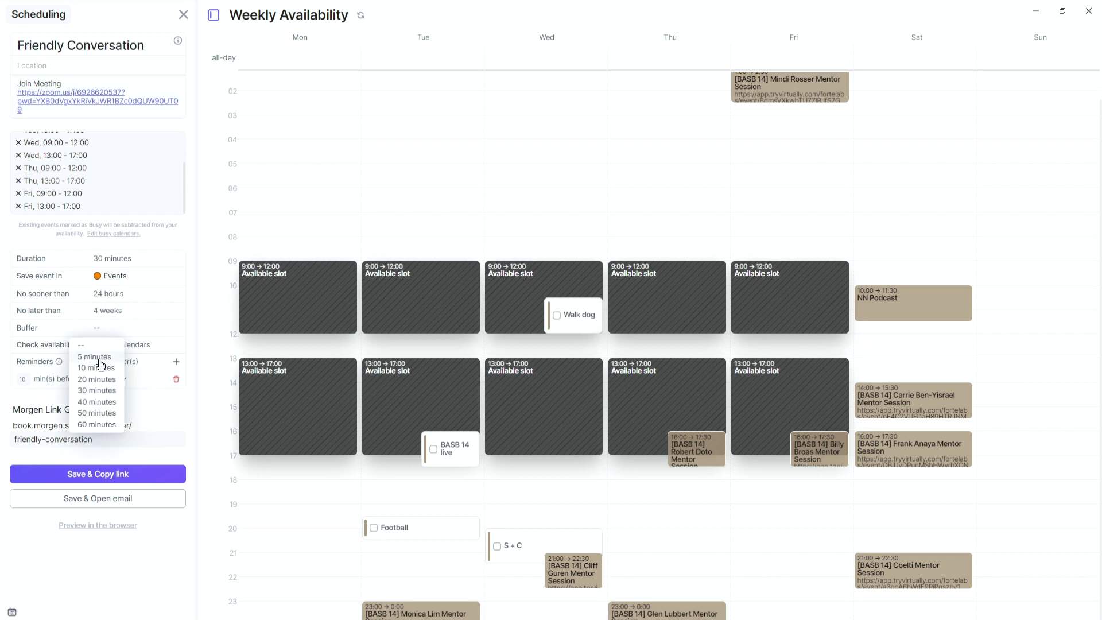
pyautogui.click(58, 331)
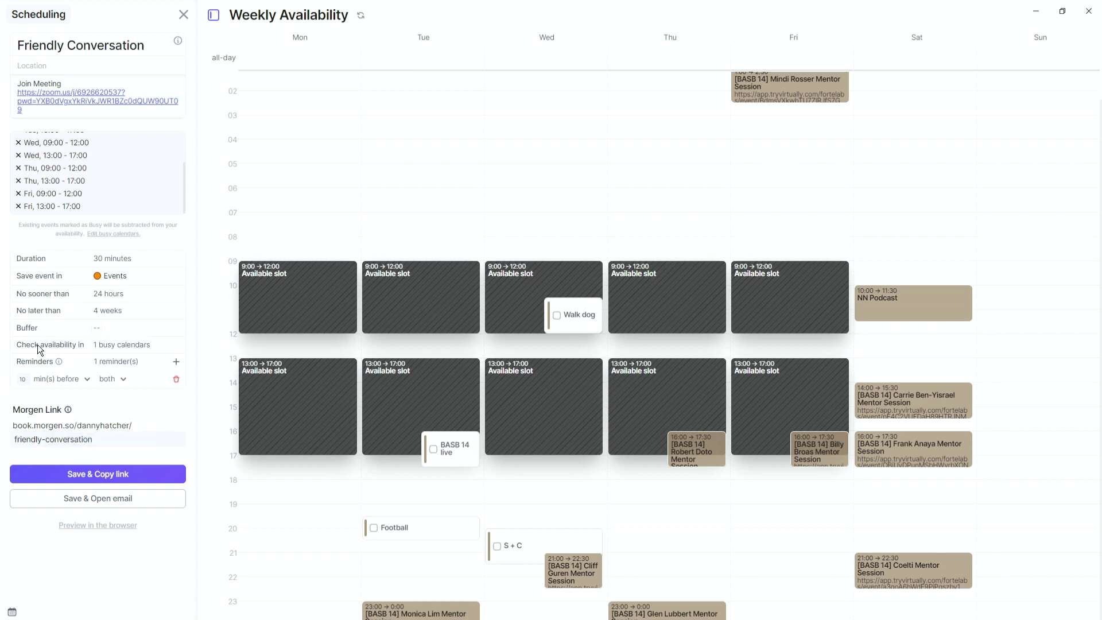
pyautogui.click(116, 350)
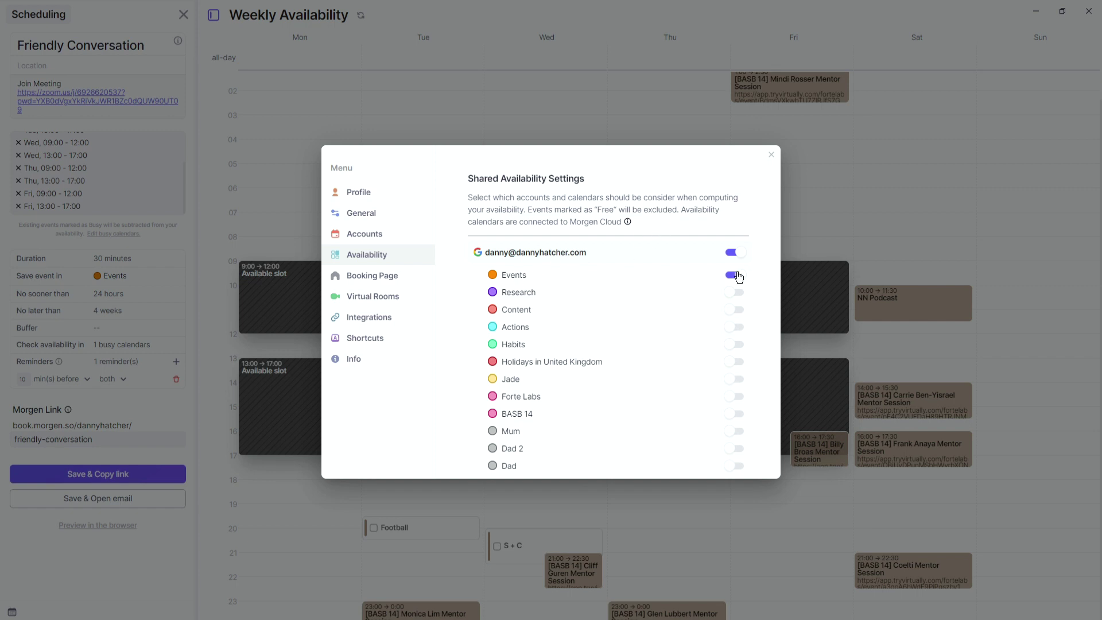
pyautogui.click(771, 155)
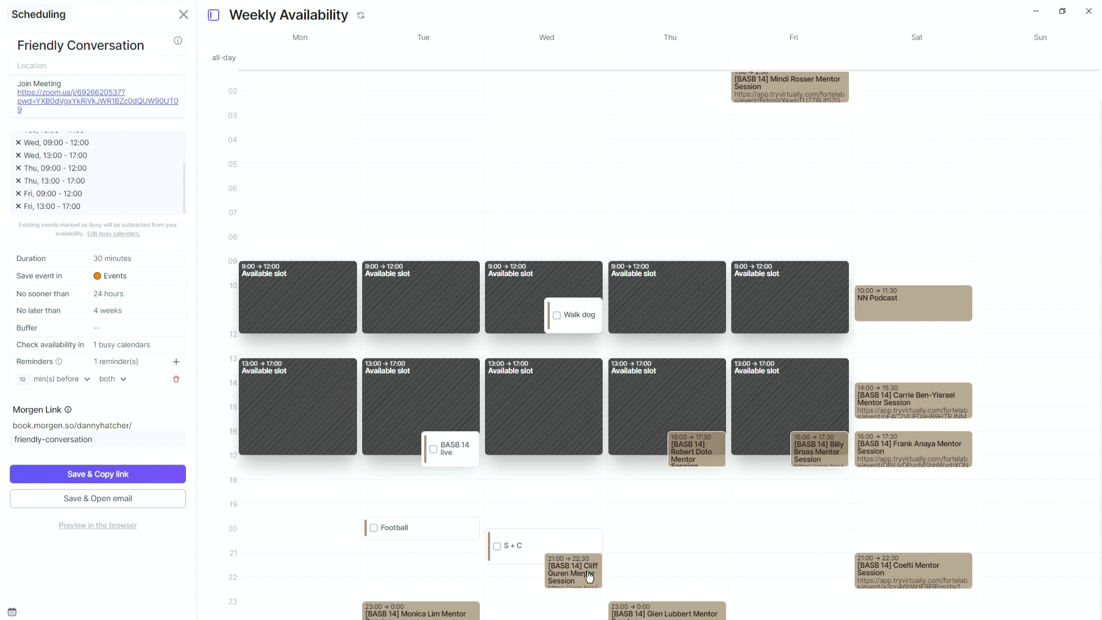
pyautogui.click(123, 380)
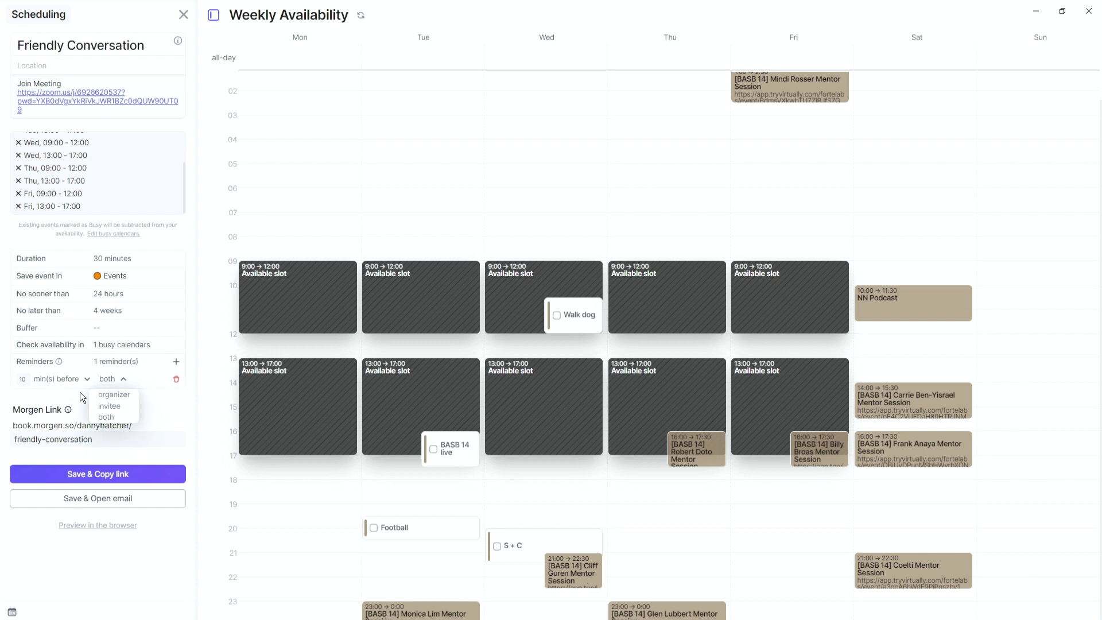
pyautogui.click(55, 393)
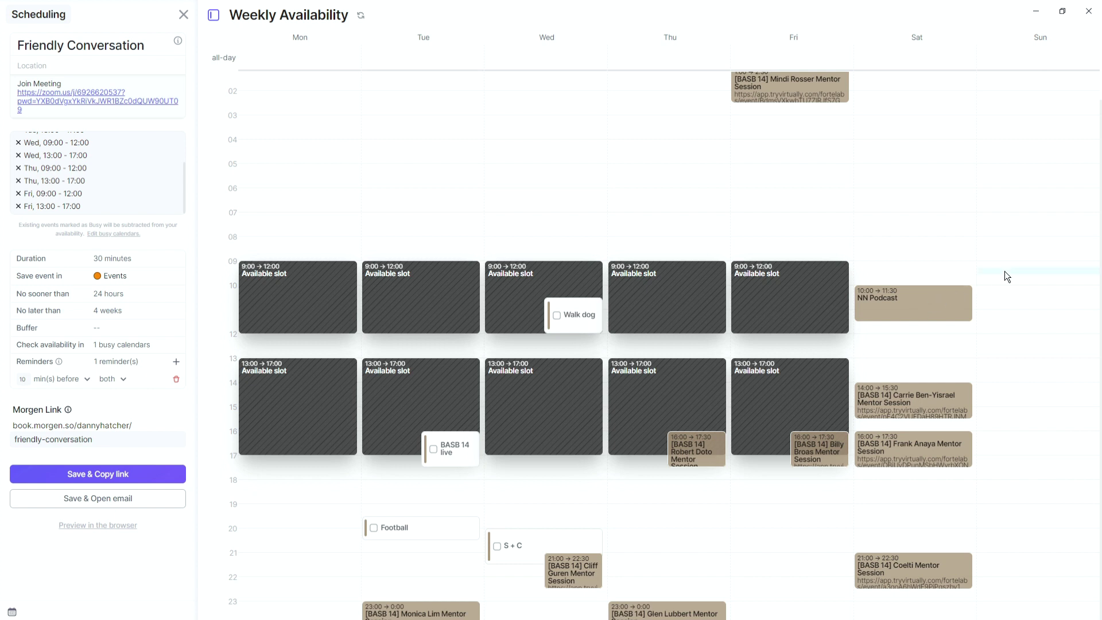
# Add a Sunday 9:15–13:00 available slot, delete it, and leave the availability editor.
pyautogui.moveTo(1004, 354); pyautogui.dragTo(1004, 354)
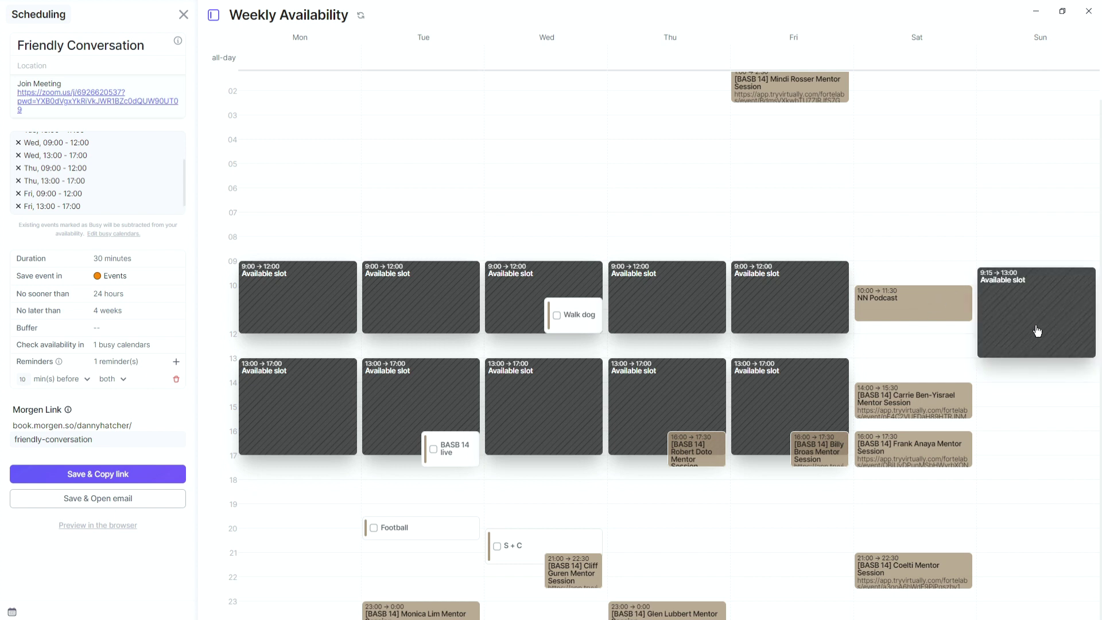
pyautogui.scroll(-1, 112, 172)
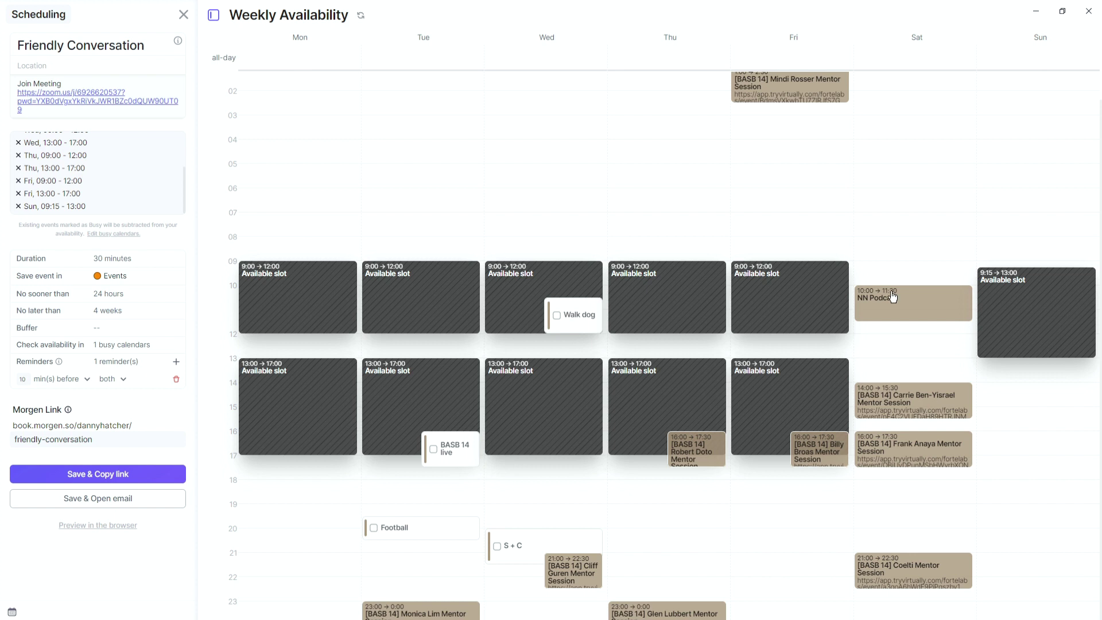
pyautogui.rightClick(1006, 328)
pyautogui.click(1028, 349)
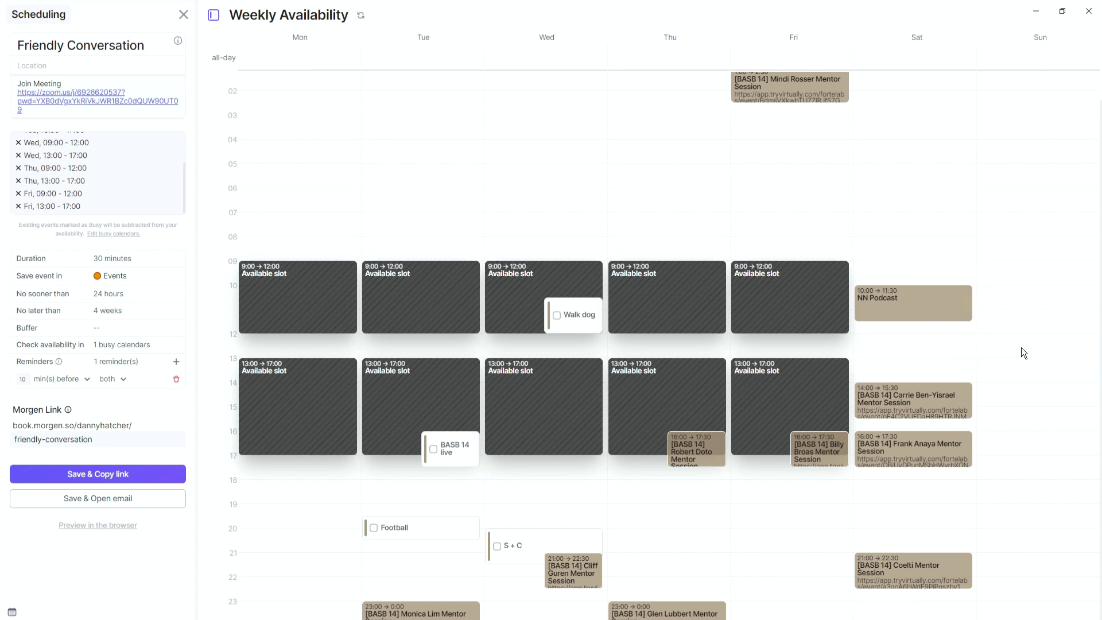
pyautogui.press('Escape')
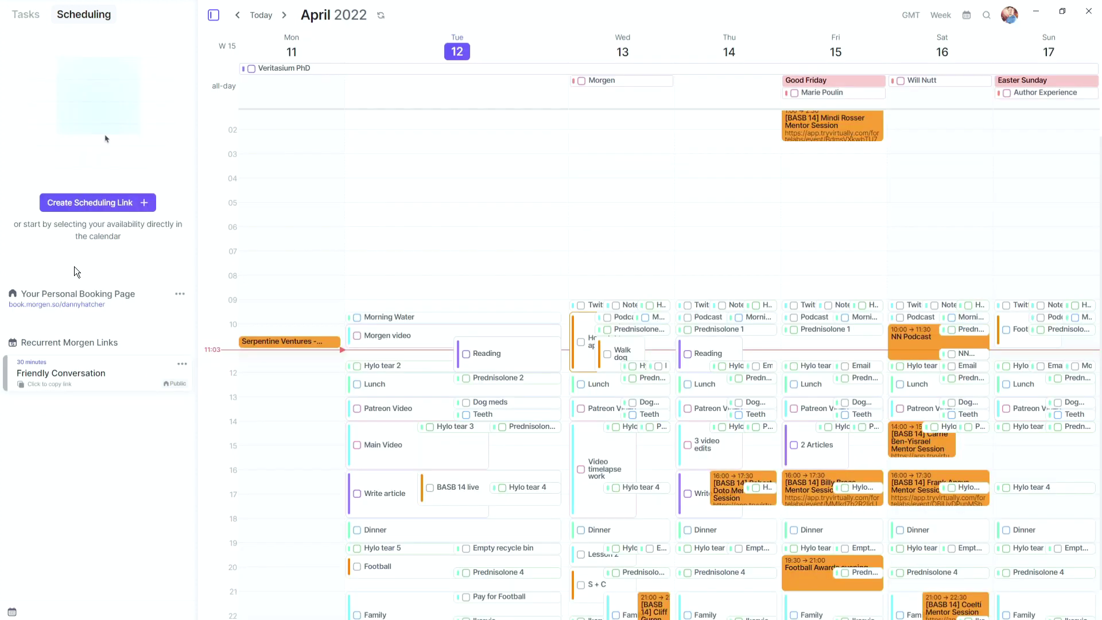
pyautogui.click(89, 204)
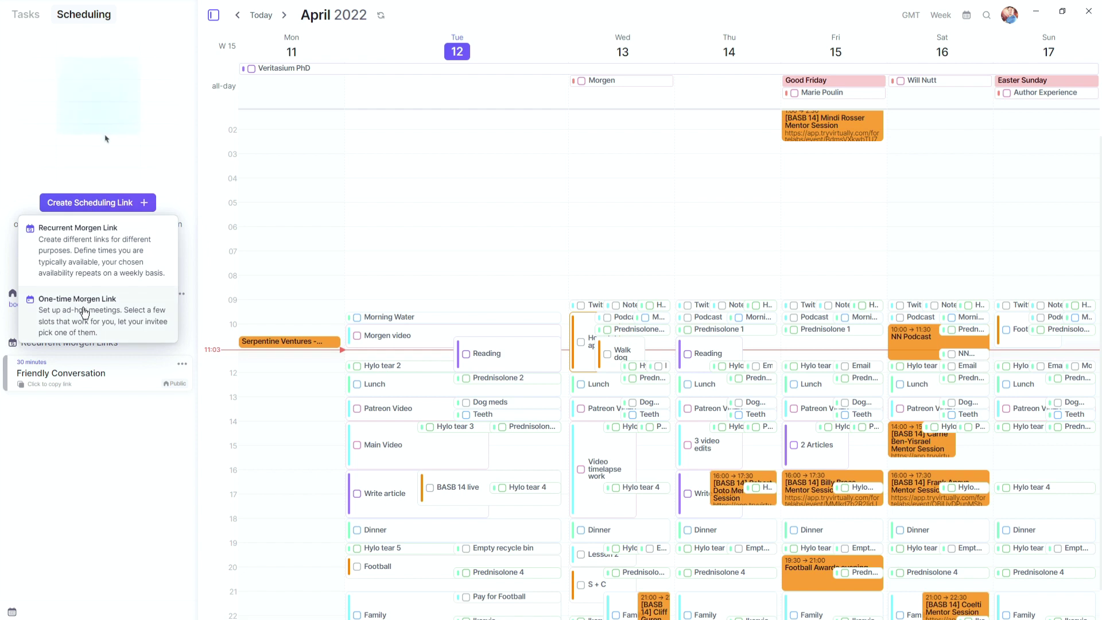
pyautogui.click(85, 313)
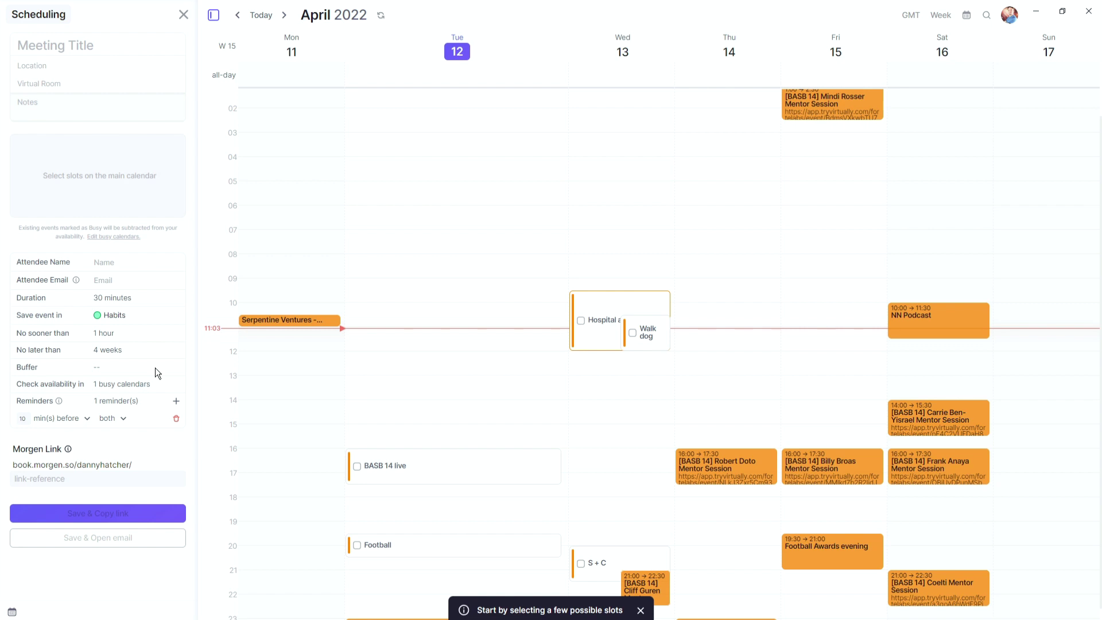
pyautogui.click(183, 15)
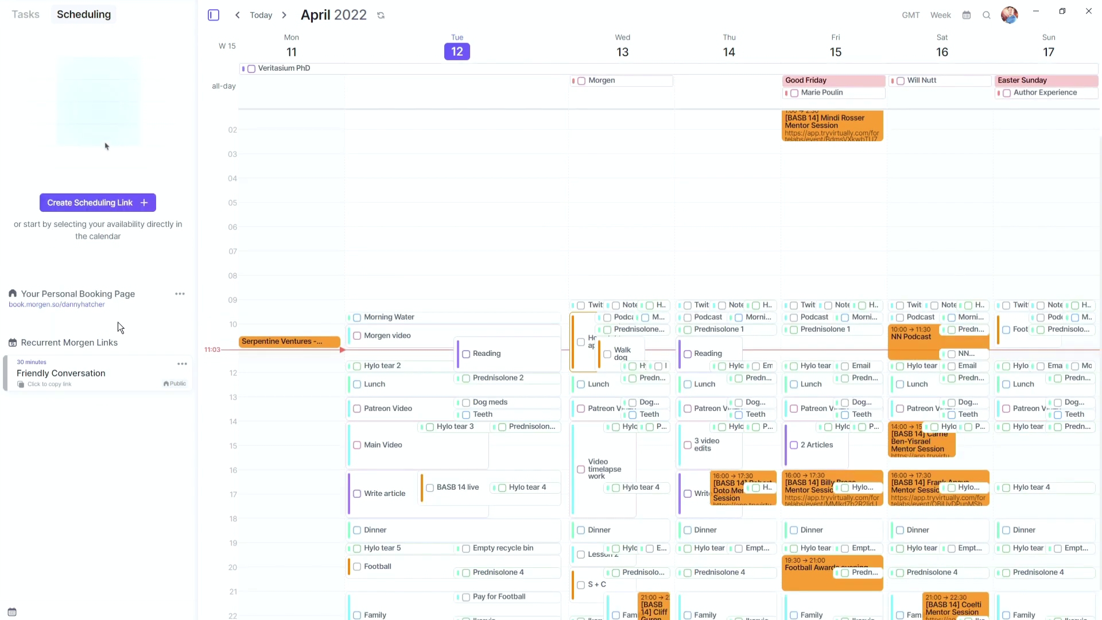